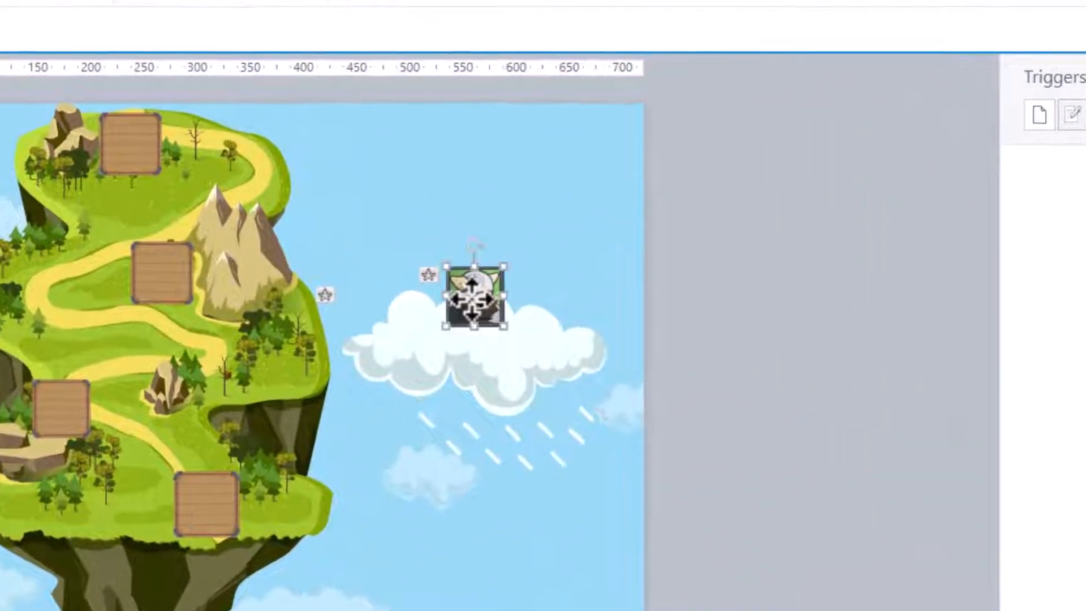
pyautogui.click(622, 229)
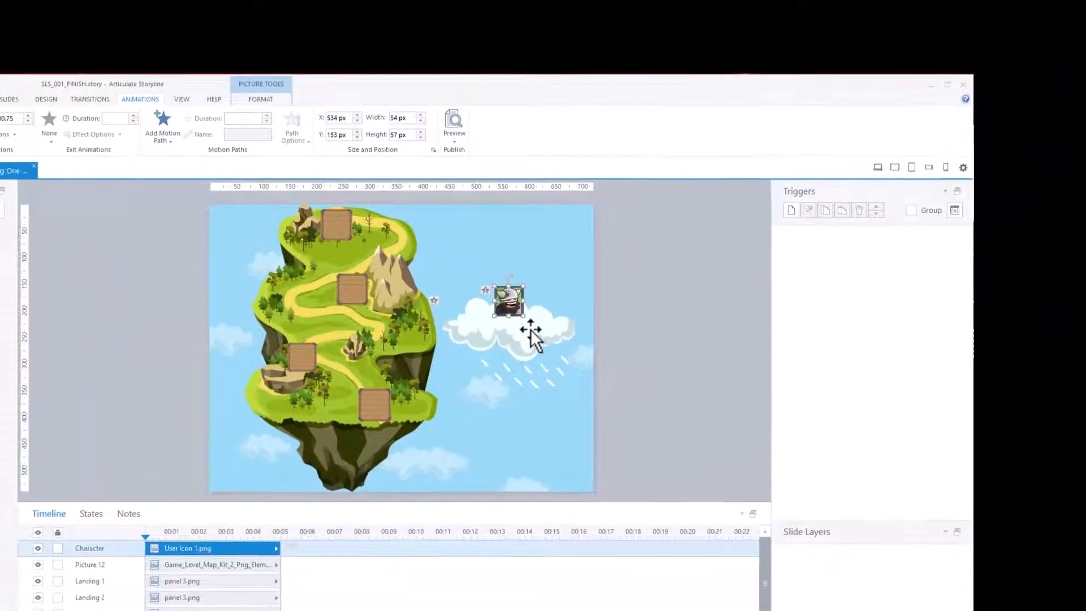
pyautogui.moveTo(504, 298)
pyautogui.mouseDown()
pyautogui.moveTo(448, 262)
pyautogui.moveTo(348, 232)
pyautogui.moveTo(363, 286)
pyautogui.moveTo(334, 345)
pyautogui.moveTo(370, 409)
pyautogui.moveTo(352, 291)
pyautogui.moveTo(405, 274)
pyautogui.moveTo(510, 302)
pyautogui.mouseUp()
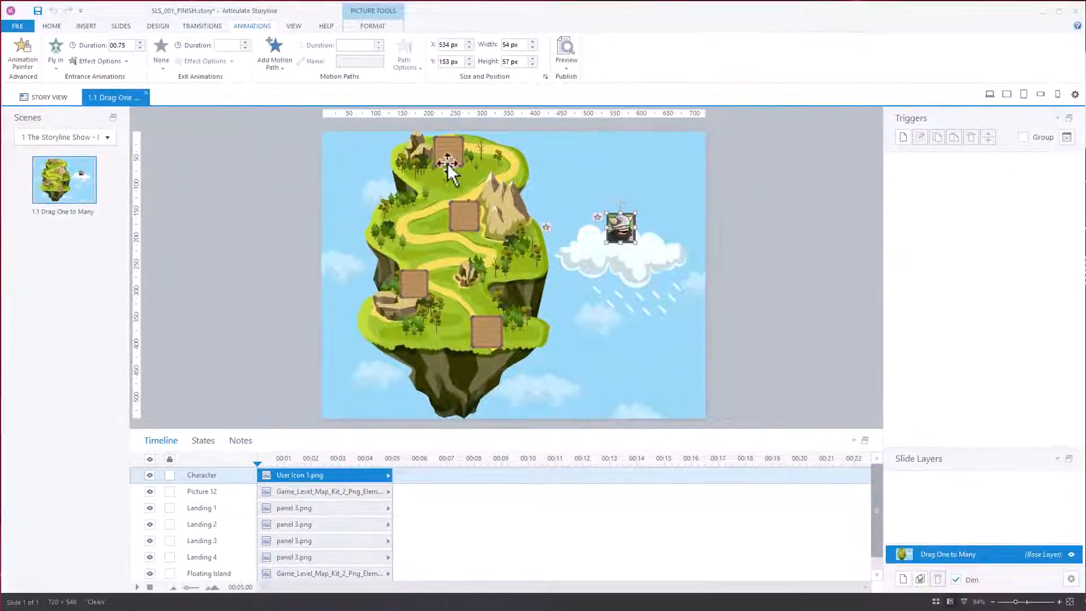
pyautogui.click(765, 257)
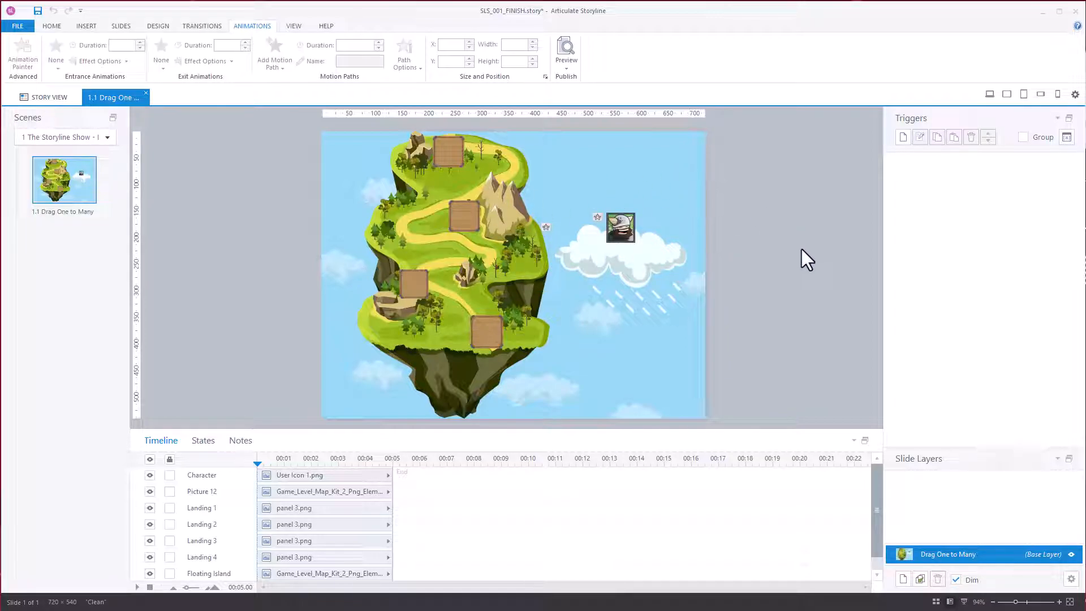
# Examine the player properties, including the player tabs, features and controls.
pyautogui.click(63, 25)
pyautogui.click(662, 59)
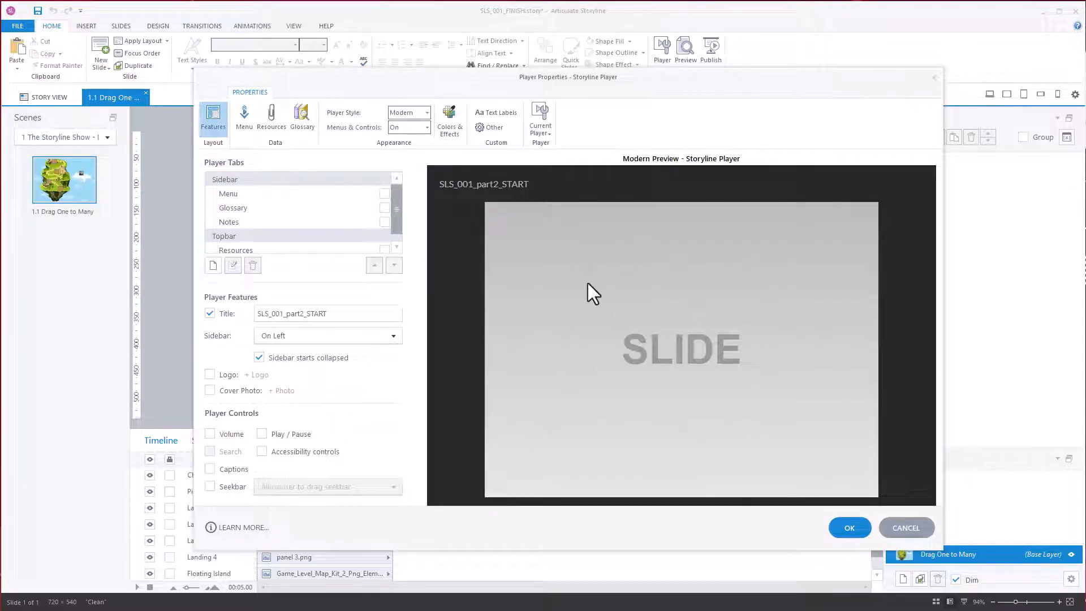
pyautogui.click(844, 528)
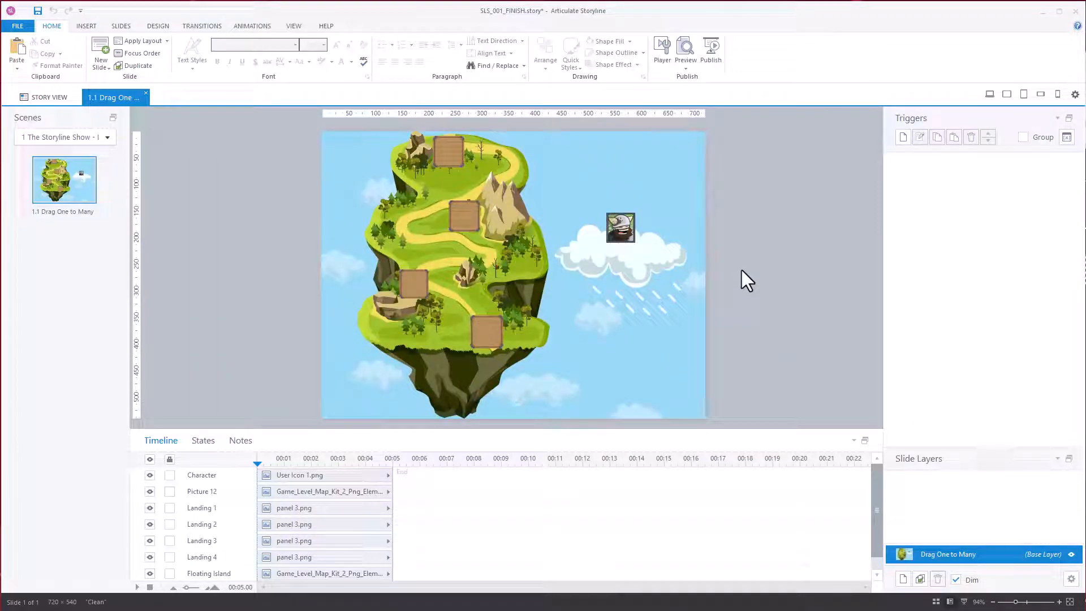
# Browse the built-in graded question templates available for a new slide.
pyautogui.click(85, 27)
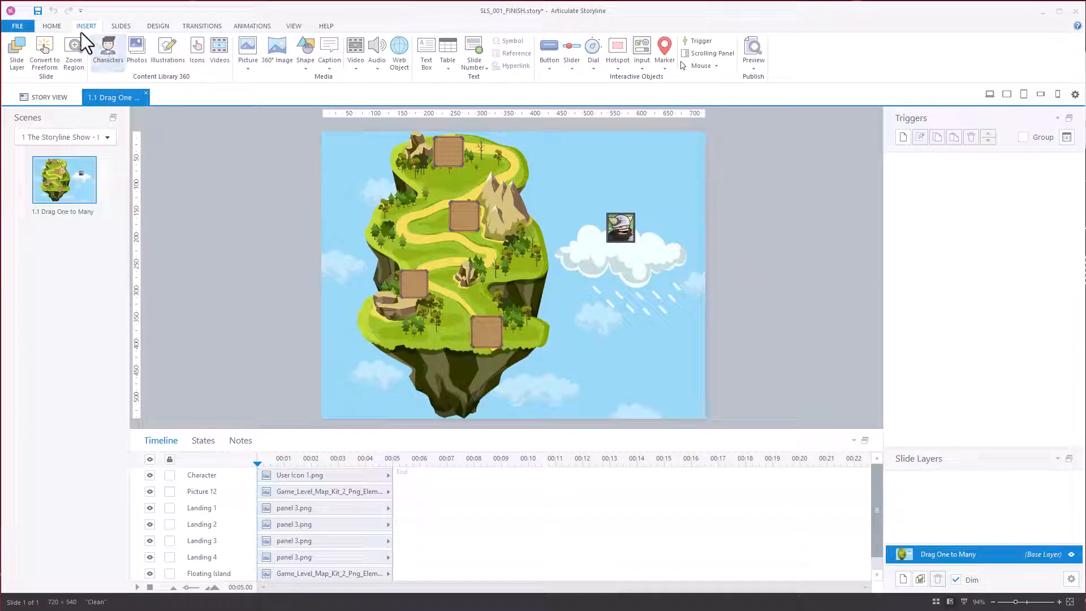
pyautogui.click(49, 27)
pyautogui.click(103, 67)
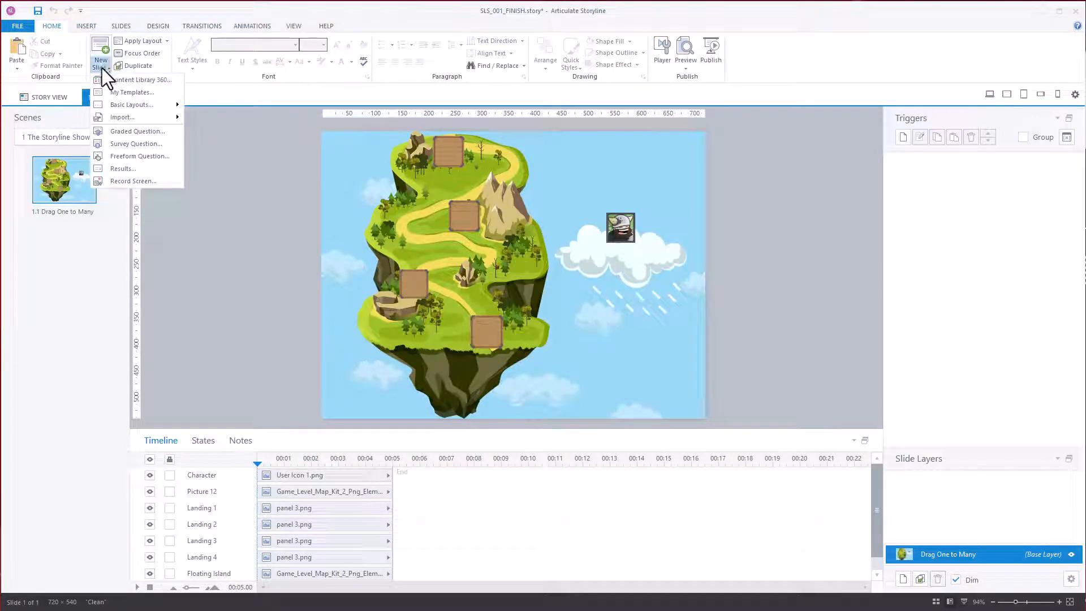
pyautogui.click(155, 131)
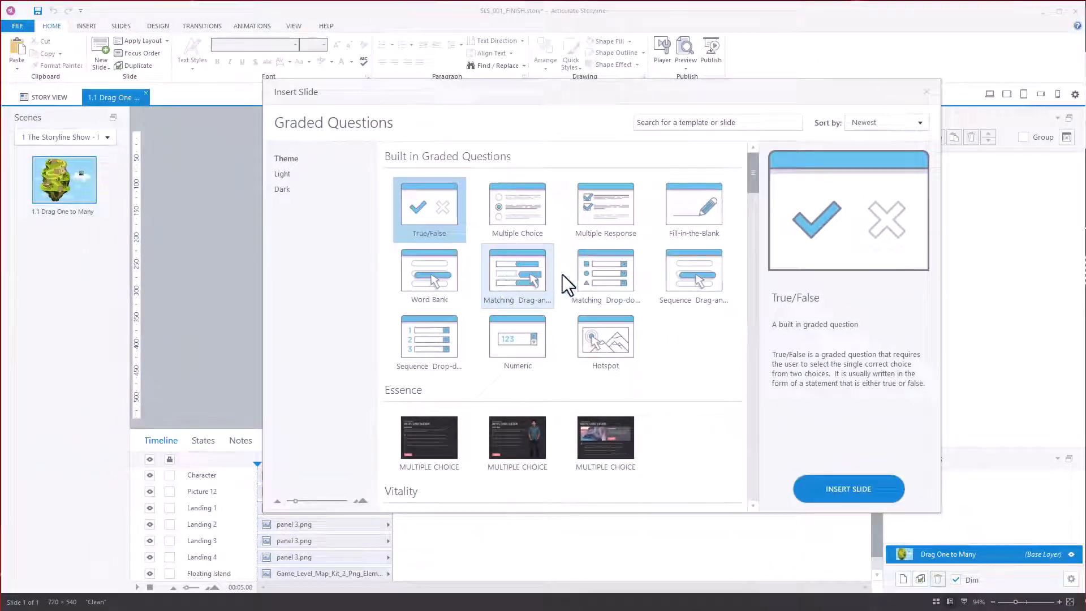
pyautogui.click(927, 91)
# Convert the current slide to a freeform Drag and Drop question and return to the slide view.
pyautogui.click(88, 26)
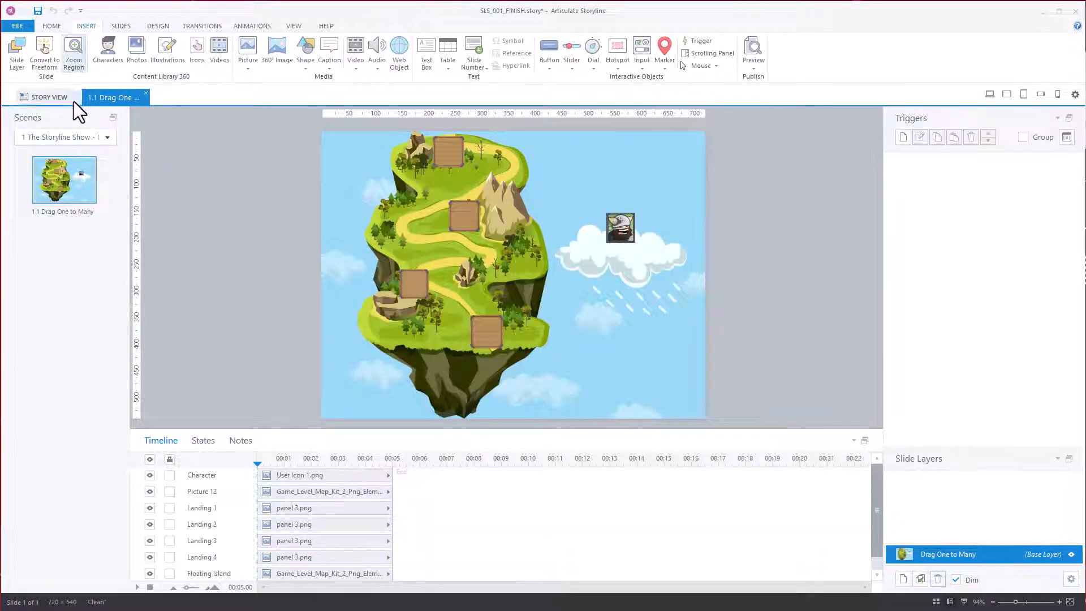
pyautogui.click(43, 64)
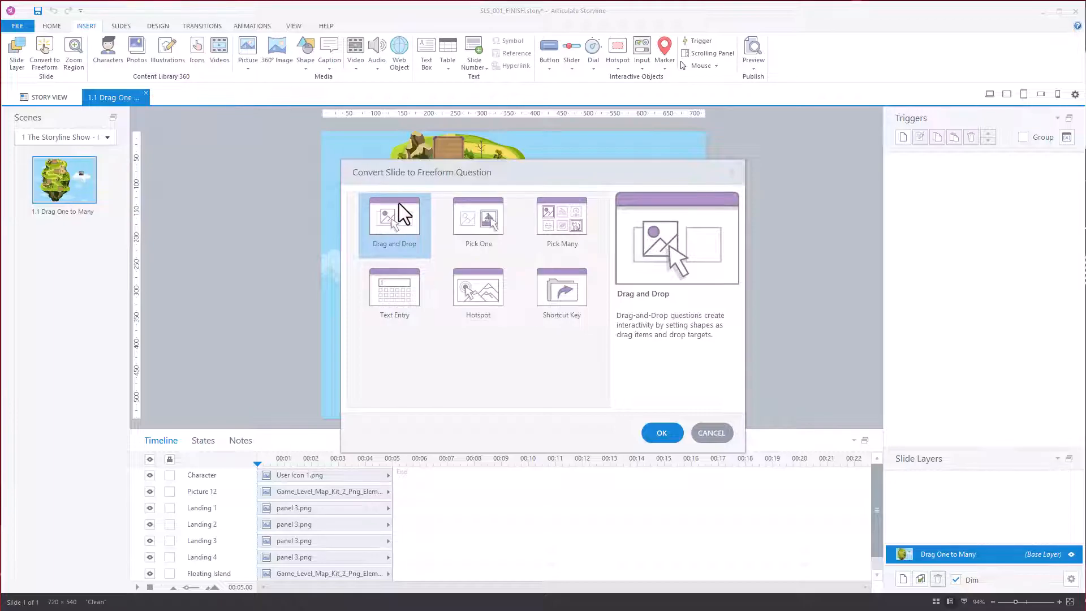
pyautogui.click(653, 433)
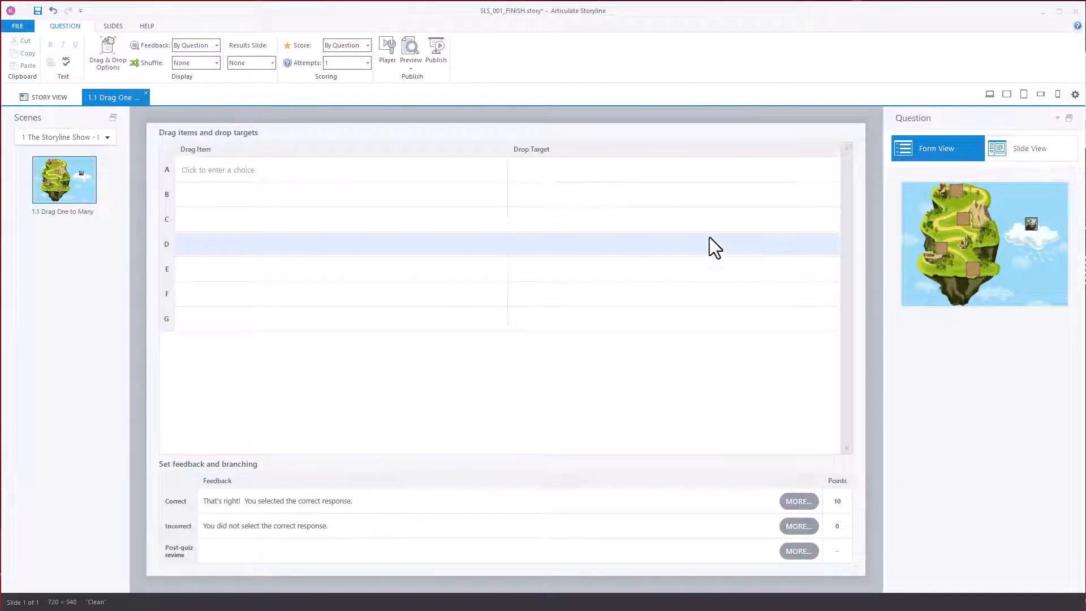
pyautogui.click(1045, 155)
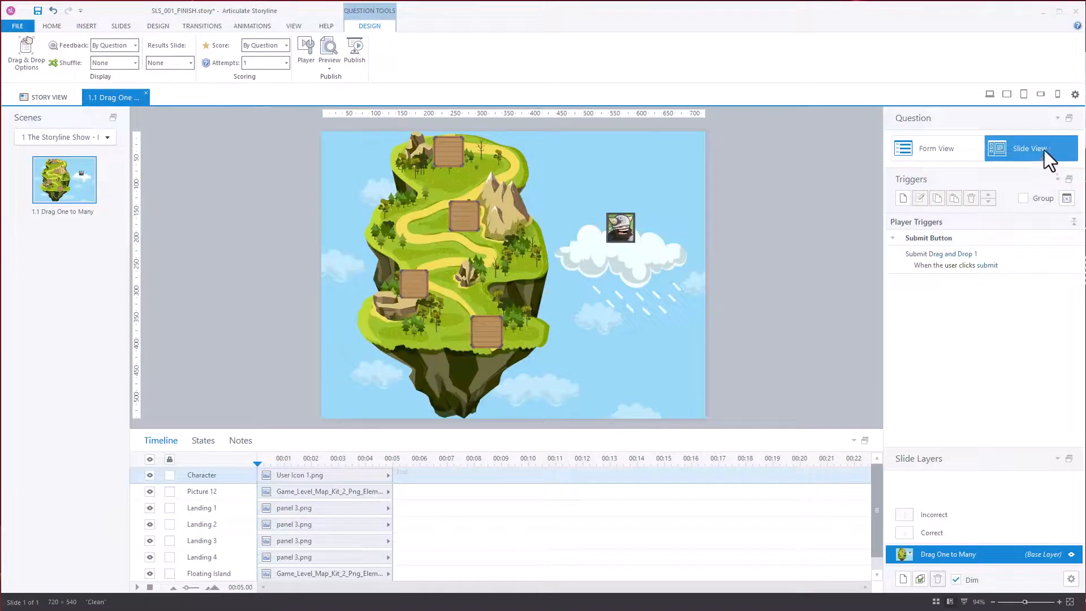
pyautogui.click(948, 145)
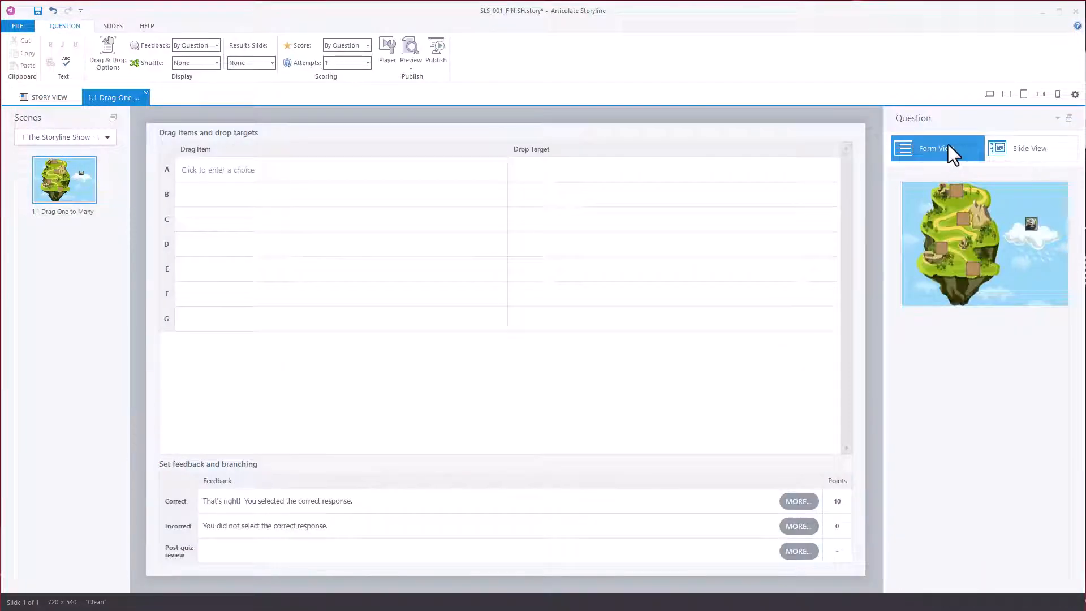
pyautogui.click(1027, 148)
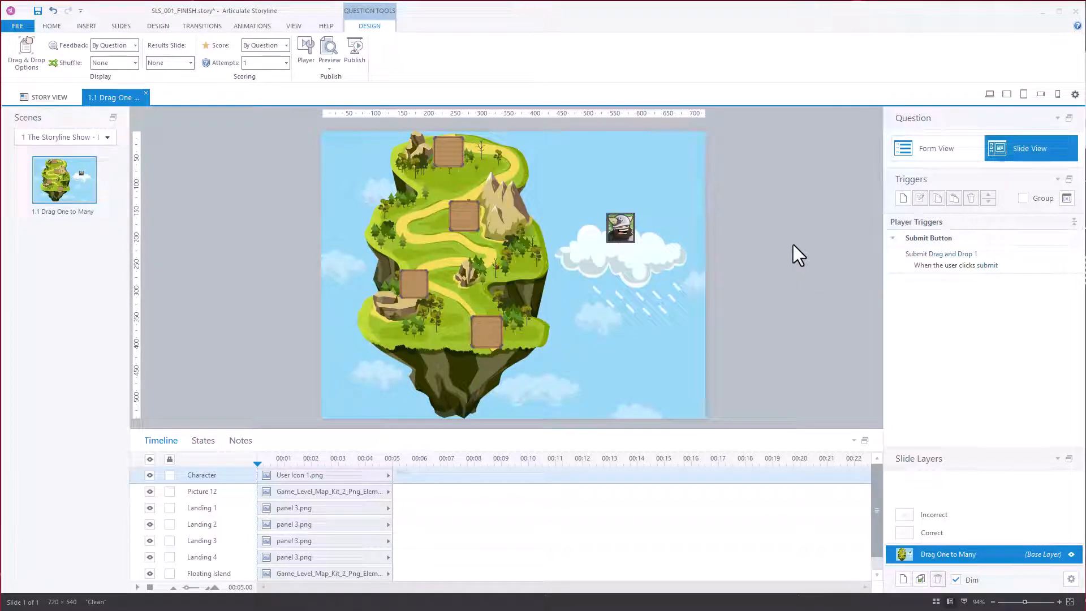
# Set the Character picture as the first drag item of the question, without choosing a drop target.
pyautogui.click(629, 235)
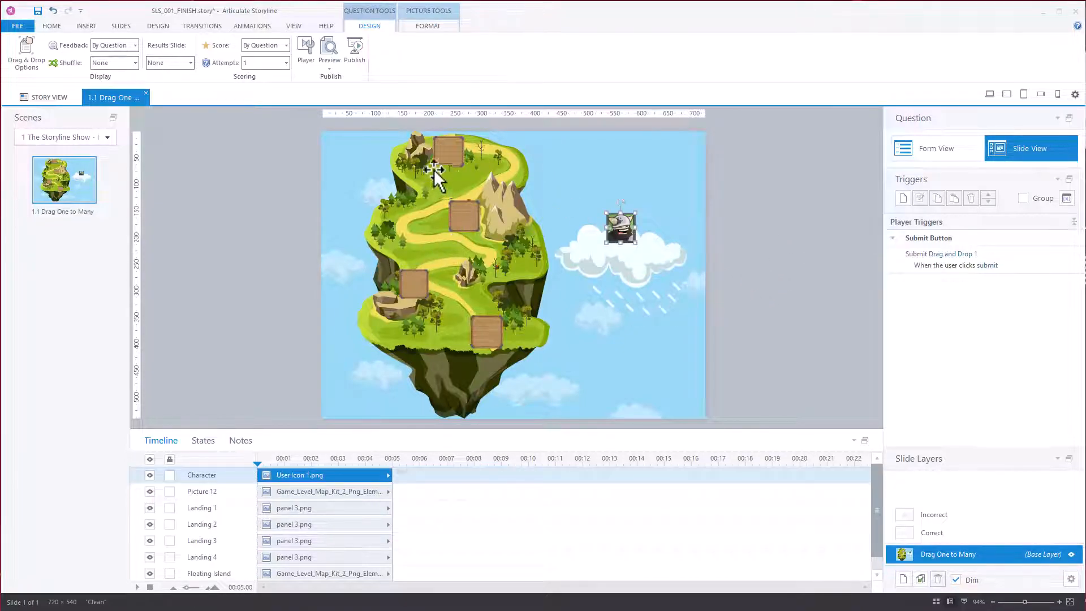
pyautogui.click(953, 149)
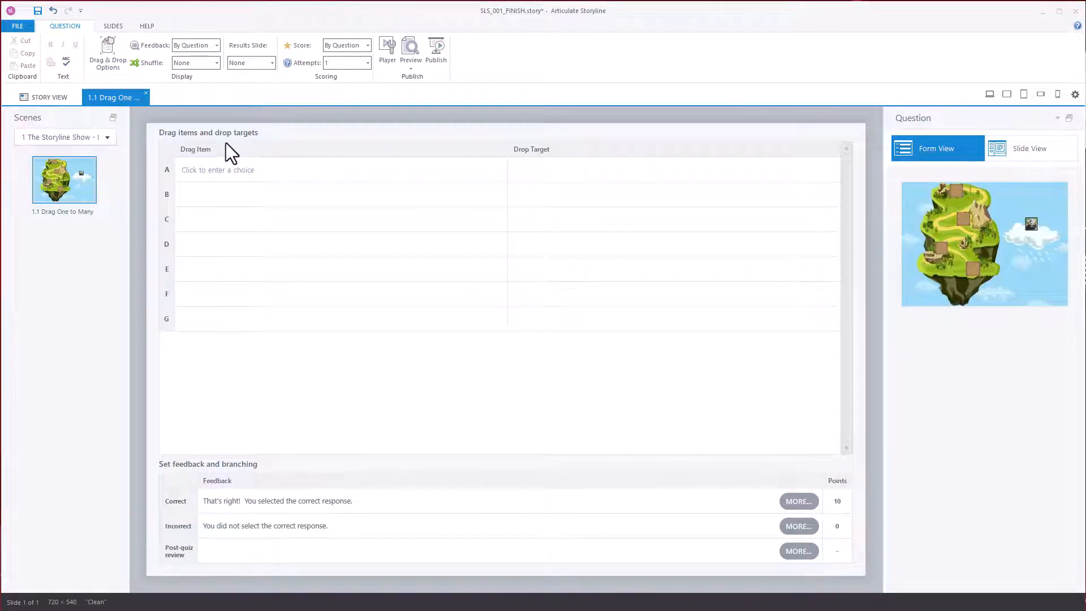
pyautogui.click(283, 170)
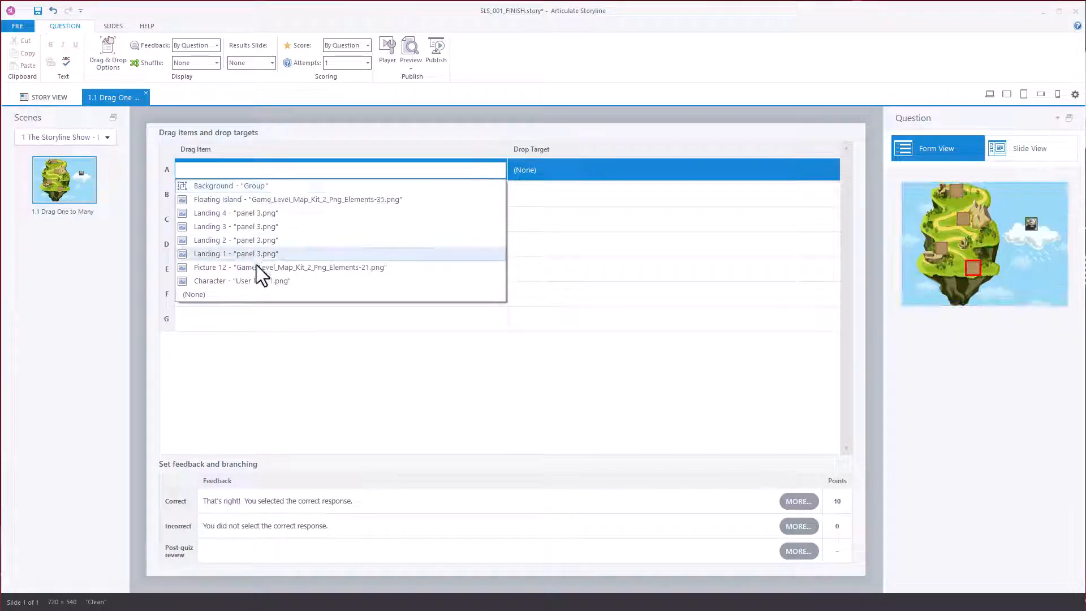
pyautogui.click(257, 281)
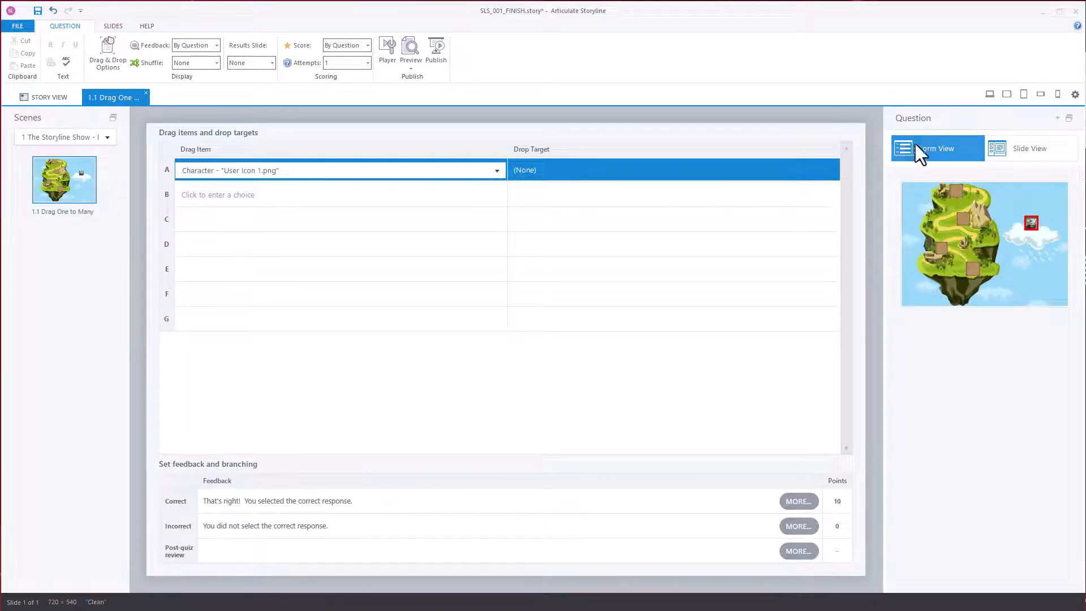
pyautogui.click(1011, 147)
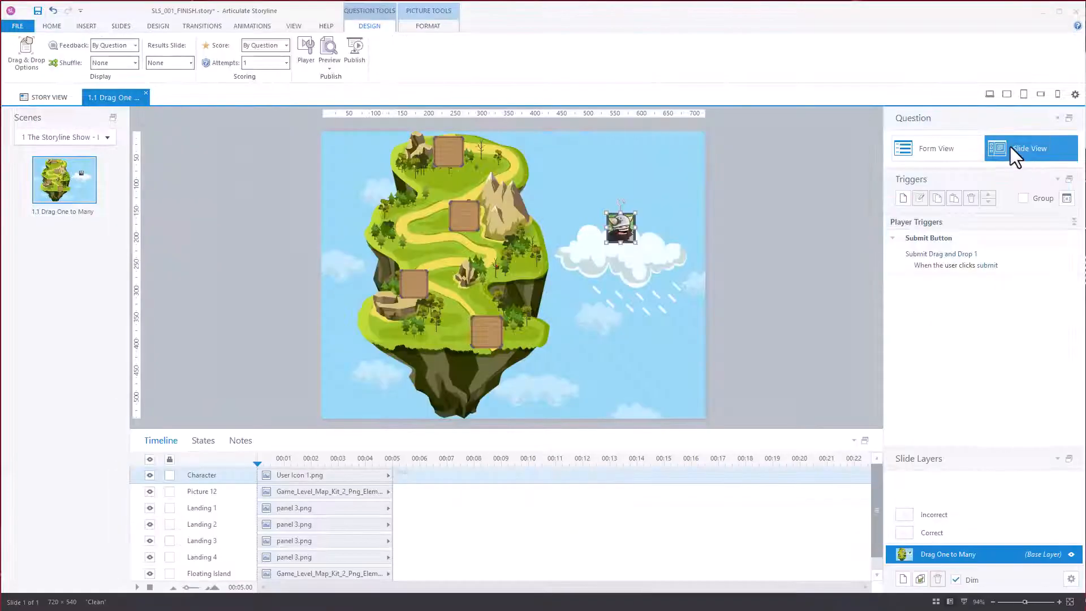
pyautogui.click(826, 243)
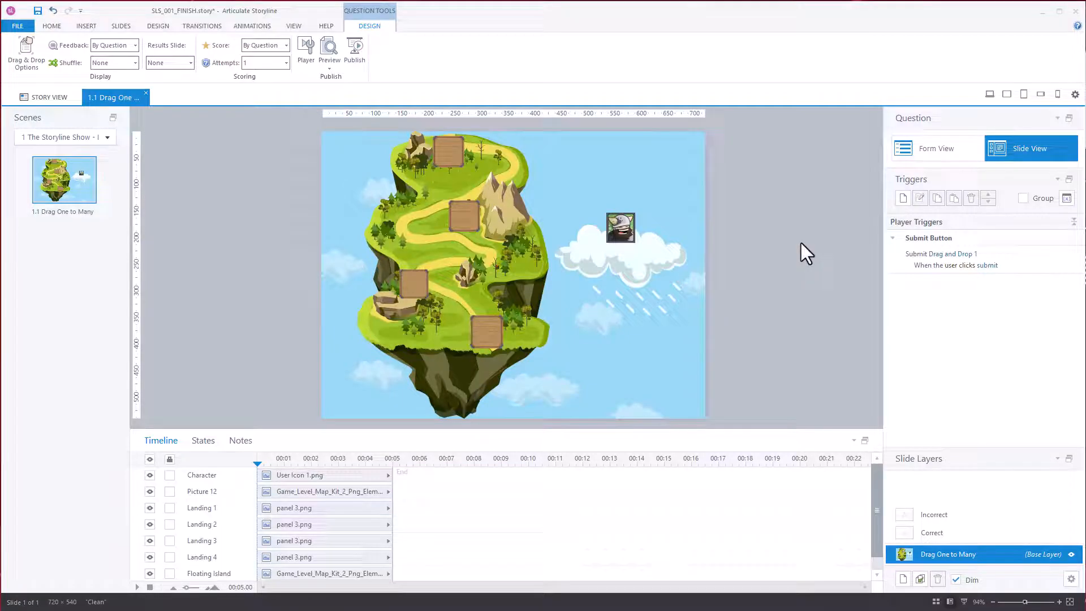
# Preview the slide and test moving the character freely around the island map.
pyautogui.click(330, 70)
pyautogui.click(350, 80)
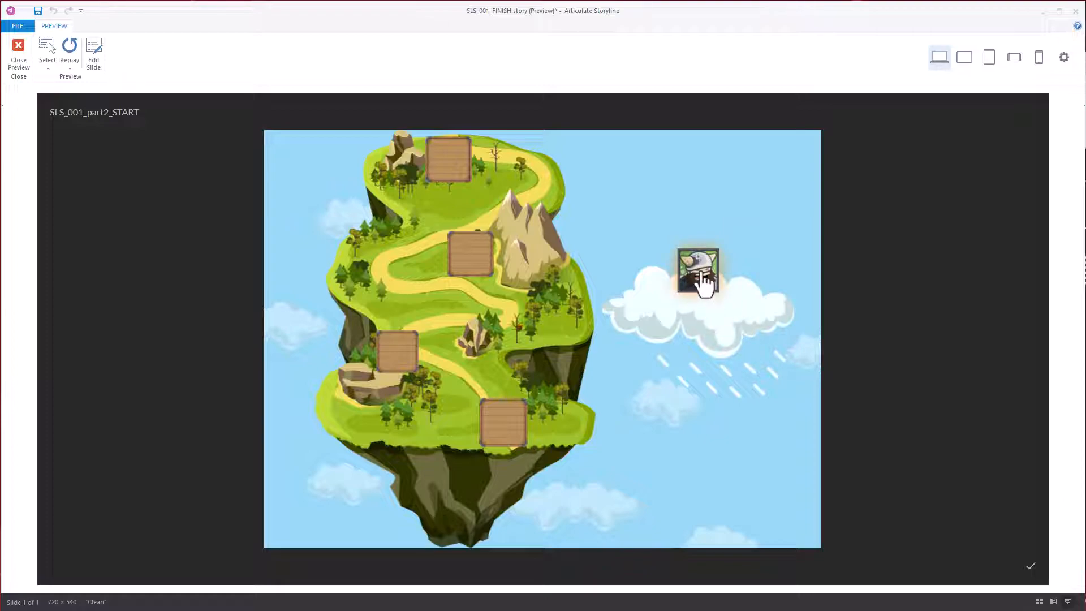
pyautogui.moveTo(703, 281)
pyautogui.mouseDown()
pyautogui.moveTo(704, 326)
pyautogui.moveTo(616, 243)
pyautogui.moveTo(432, 236)
pyautogui.moveTo(395, 289)
pyautogui.moveTo(455, 339)
pyautogui.moveTo(439, 411)
pyautogui.moveTo(364, 395)
pyautogui.moveTo(379, 298)
pyautogui.moveTo(499, 334)
pyautogui.moveTo(558, 247)
pyautogui.moveTo(474, 176)
pyautogui.moveTo(478, 245)
pyautogui.moveTo(415, 325)
pyautogui.moveTo(480, 426)
pyautogui.moveTo(635, 322)
pyautogui.moveTo(709, 255)
pyautogui.moveTo(705, 310)
pyautogui.moveTo(692, 282)
pyautogui.moveTo(481, 198)
pyautogui.mouseUp()
pyautogui.click(399, 244)
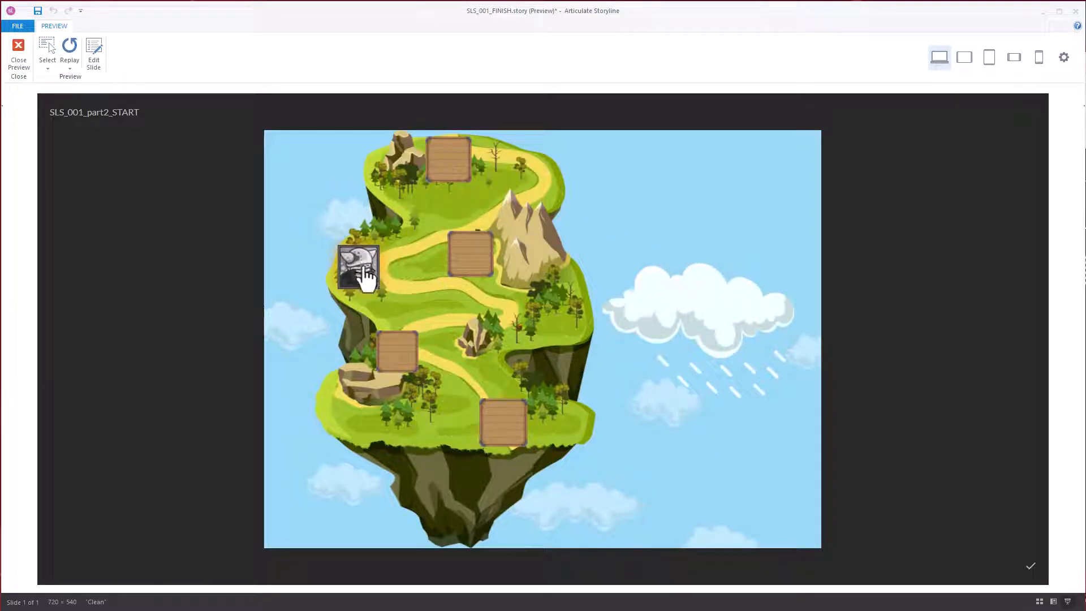
pyautogui.moveTo(506, 456); pyautogui.dragTo(641, 331)
pyautogui.click(27, 72)
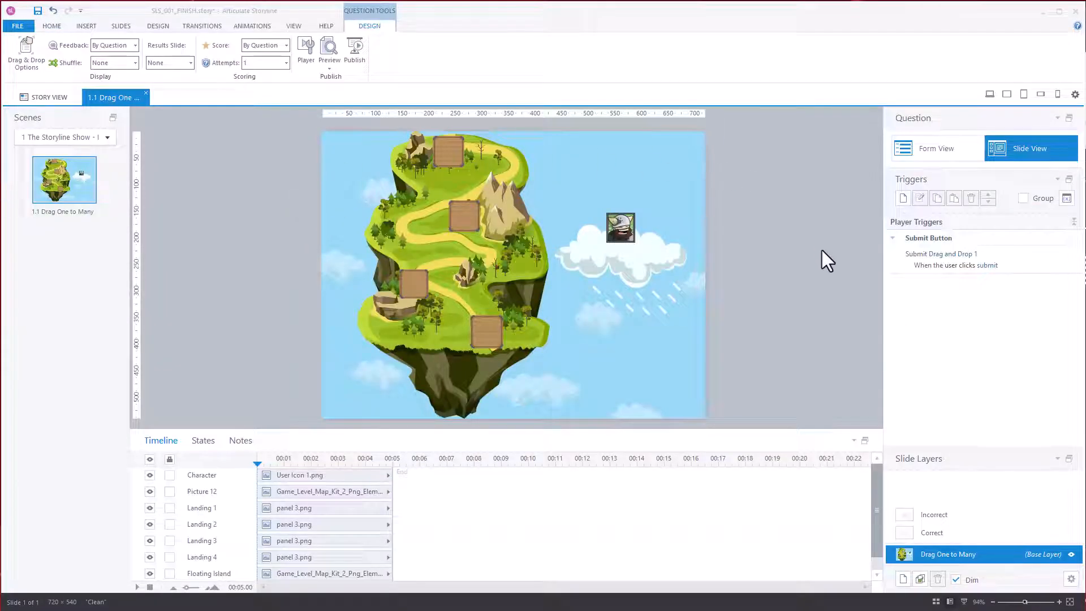
pyautogui.click(461, 153)
pyautogui.click(464, 218)
pyautogui.click(416, 283)
pyautogui.click(483, 327)
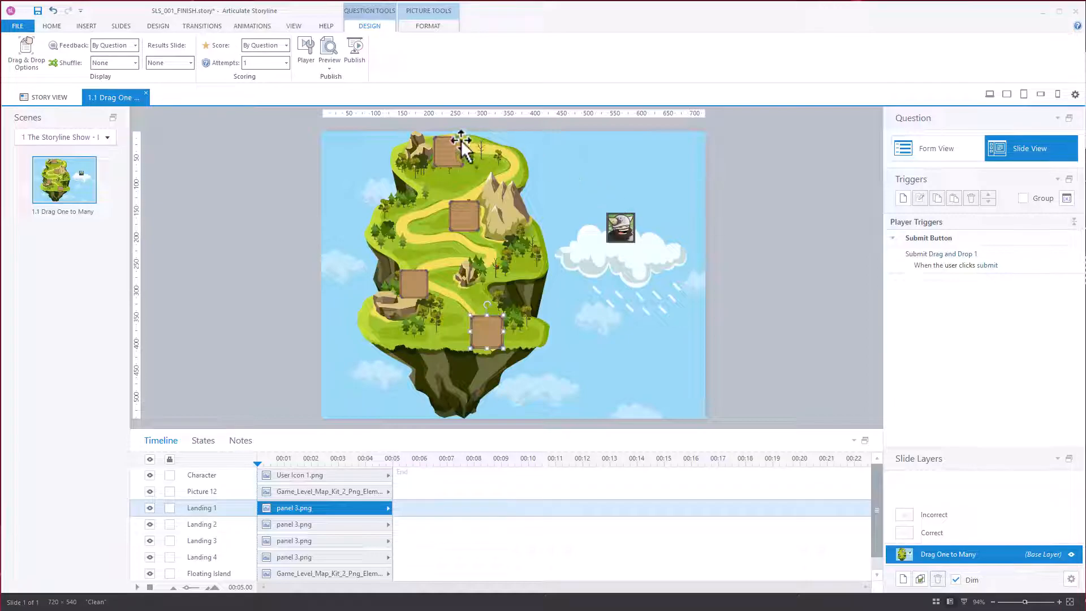
pyautogui.click(621, 227)
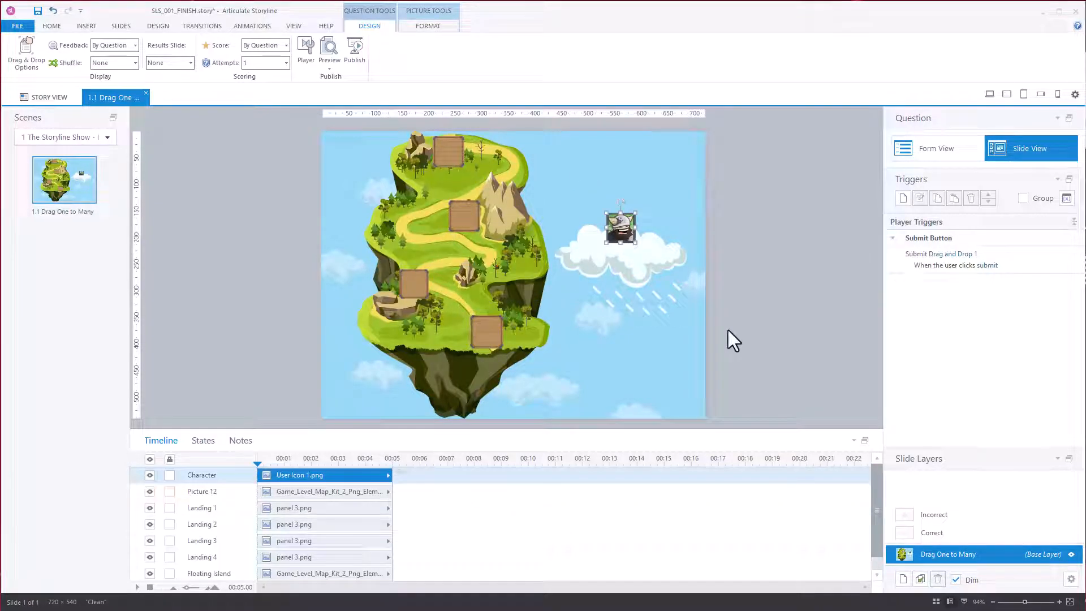
# Delete the Incorrect and Correct feedback layers from the question slide.
pyautogui.click(967, 513)
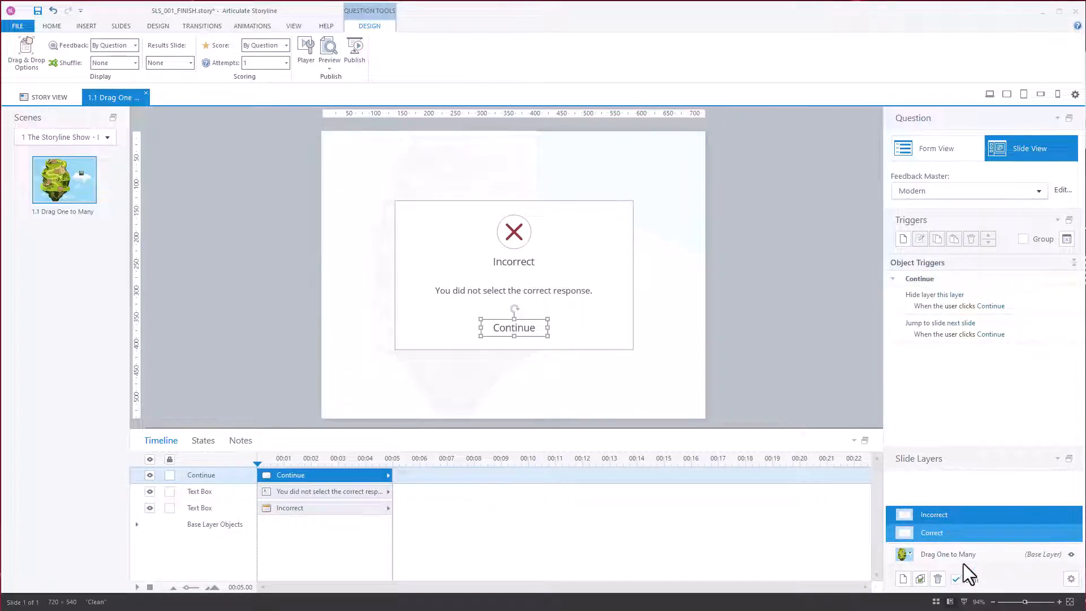
pyautogui.press('Delete')
pyautogui.click(577, 352)
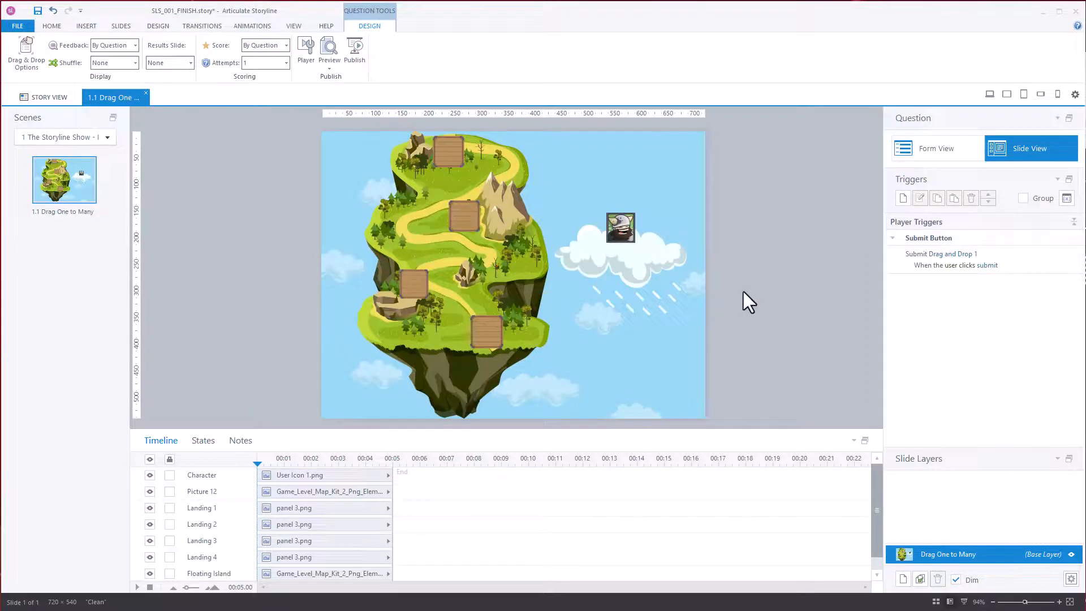
# Move the Character picture from the cloud onto the wooden landing panel at the top of the island.
pyautogui.moveTo(625, 233); pyautogui.dragTo(468, 159)
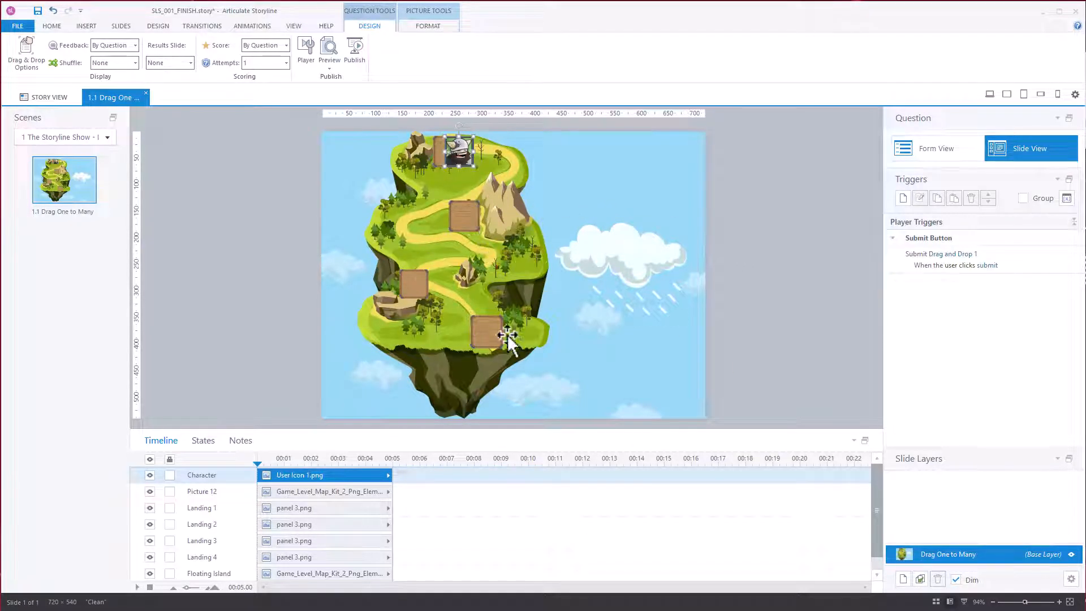
# Add a new slide layer and name it Top of Mountain.
pyautogui.click(904, 579)
pyautogui.doubleClick(939, 533)
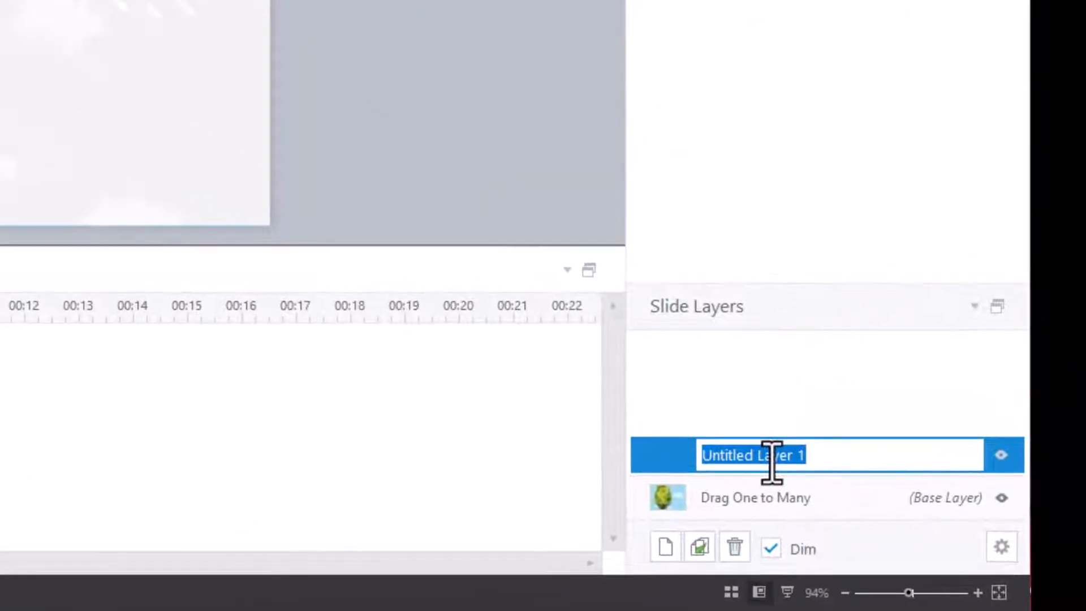
pyautogui.write('Layer')
pyautogui.press('BackSpace')
pyautogui.press('BackSpace')
pyautogui.press('BackSpace')
pyautogui.press('BackSpace')
pyautogui.press('BackSpace')
pyautogui.write('Top of Mountain')
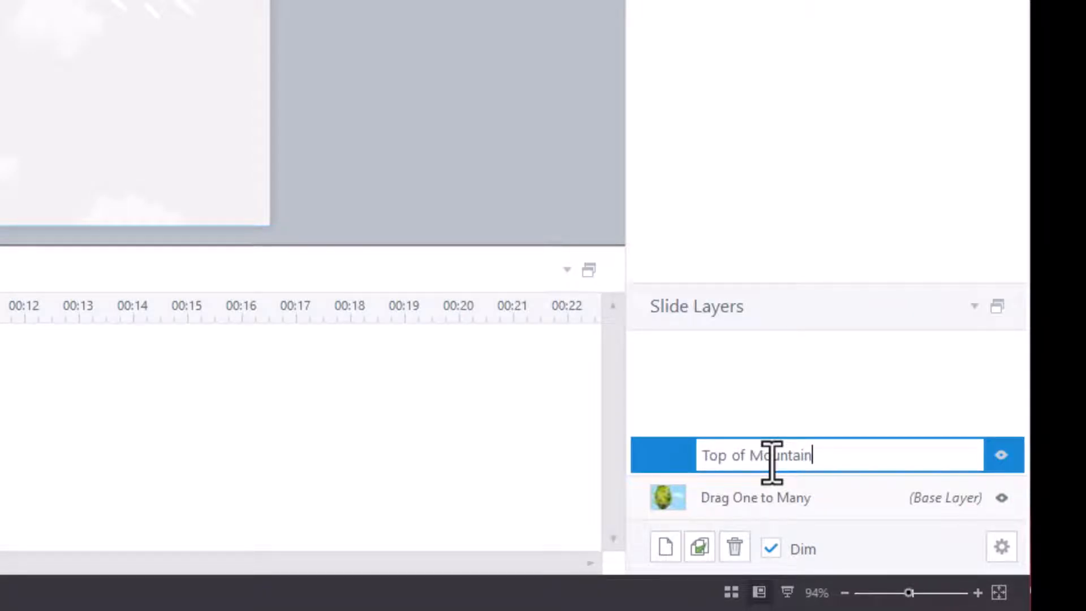
pyautogui.press('Return')
# Add a second slide layer and name it Mid top.
pyautogui.click(677, 534)
pyautogui.doubleClick(771, 431)
pyautogui.write('Mid top')
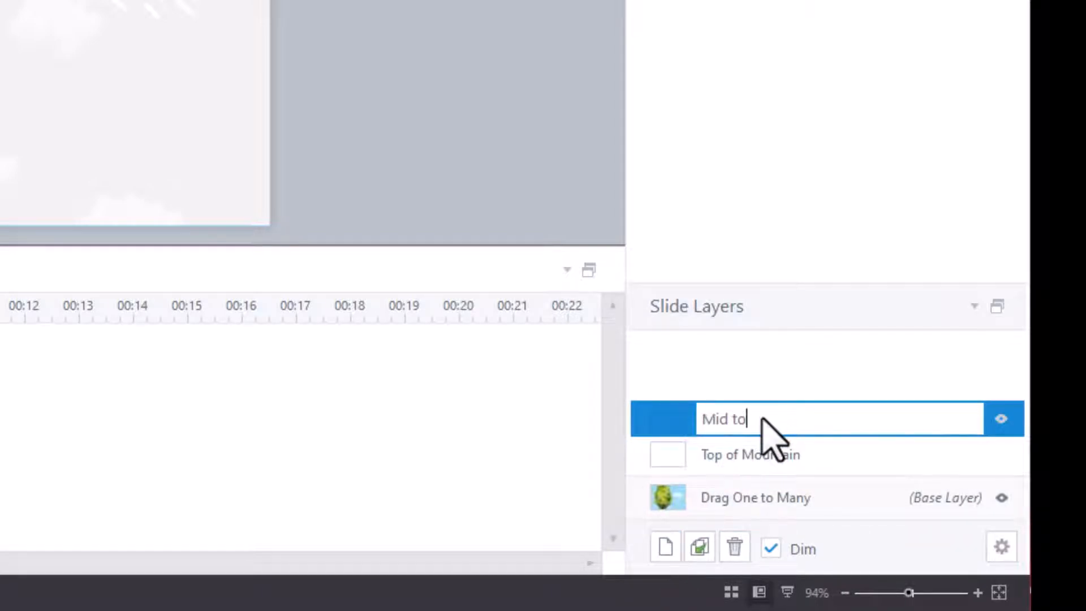
pyautogui.press('Return')
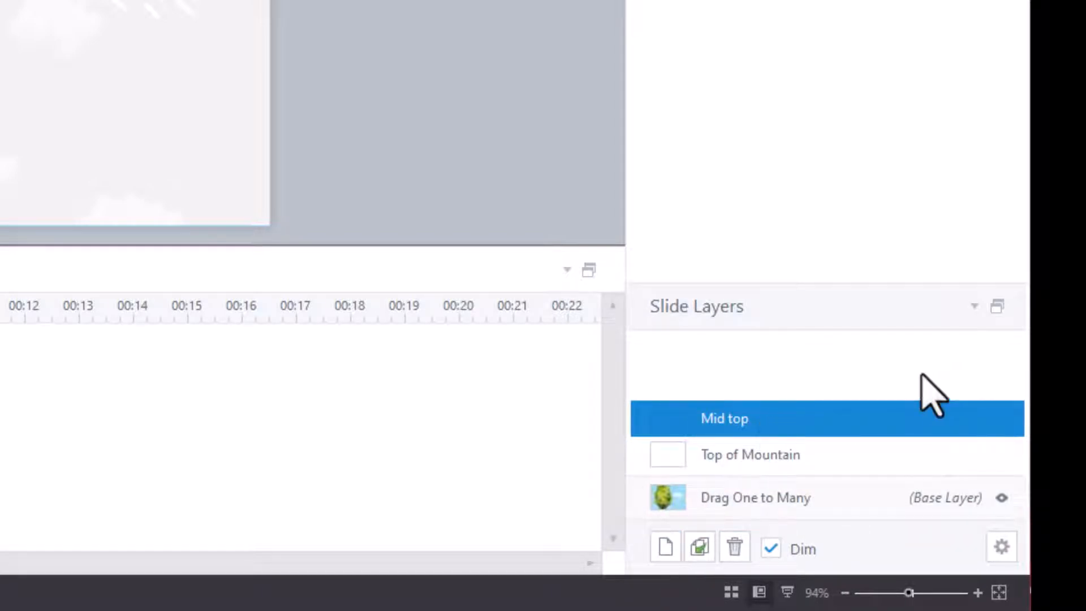
# Add a third slide layer and name it Mid Low.
pyautogui.click(666, 547)
pyautogui.doubleClick(788, 383)
pyautogui.write('Lo')
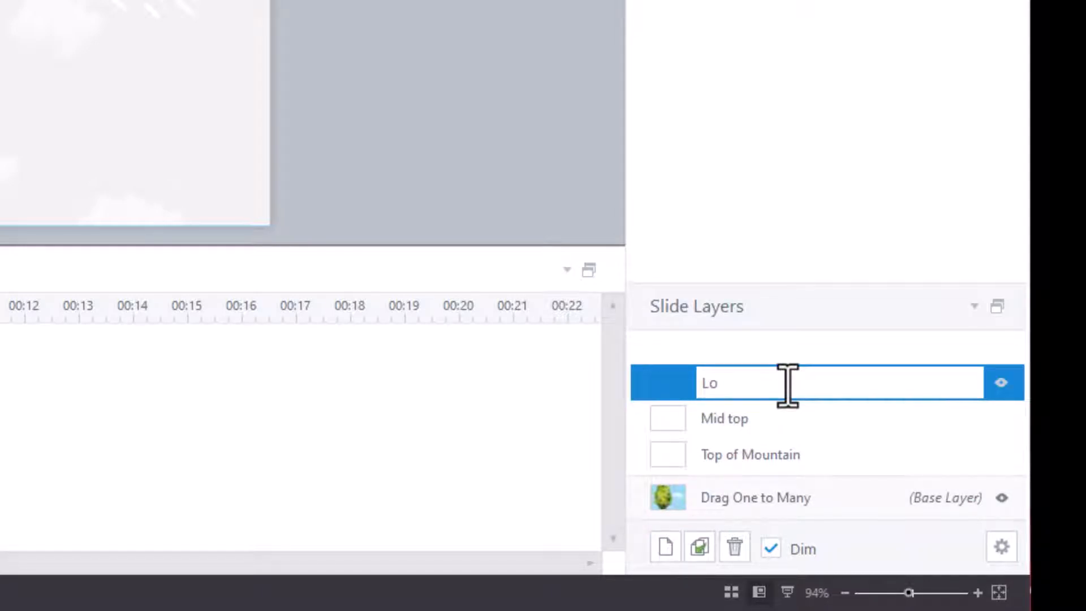
pyautogui.press('BackSpace')
pyautogui.press('BackSpace')
pyautogui.write('Mid Low')
pyautogui.press('Return')
# Add a fourth slide layer and name it Low Mountain.
pyautogui.click(668, 545)
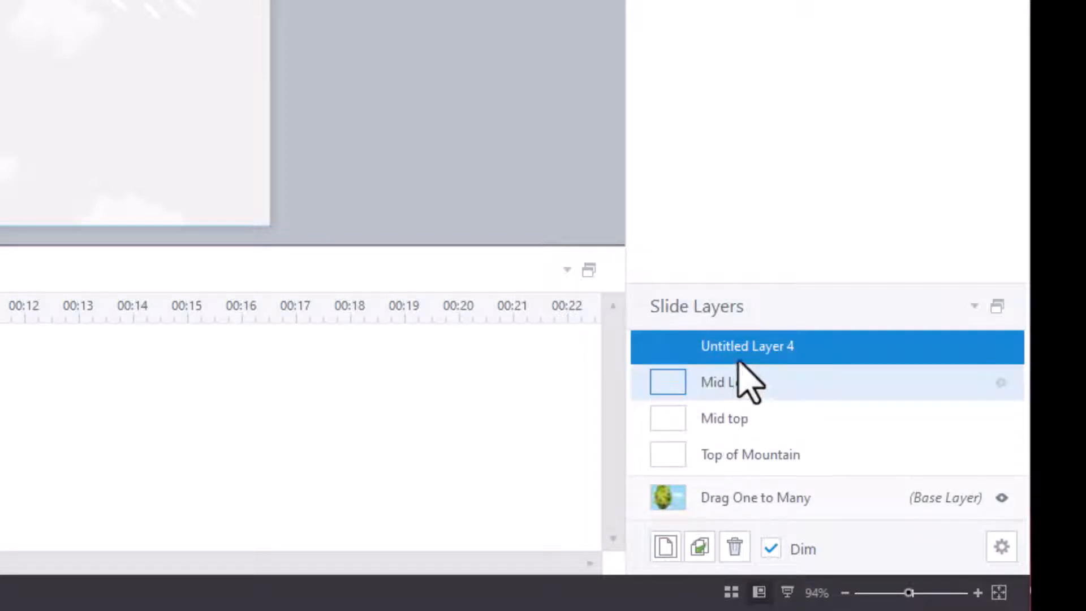
pyautogui.doubleClick(737, 349)
pyautogui.write('Low Moun')
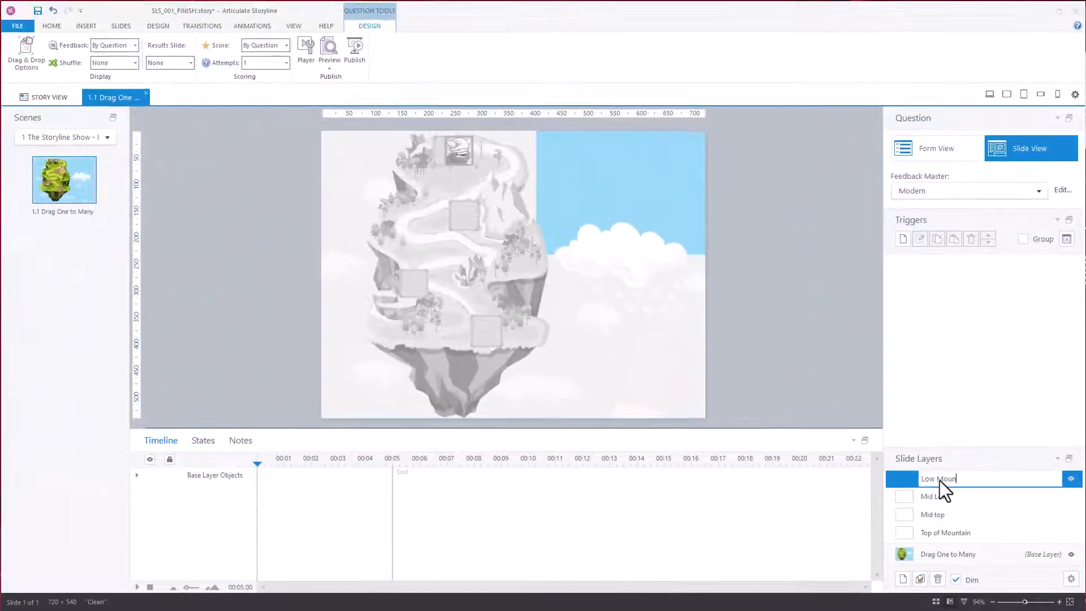
pyautogui.write('tain')
pyautogui.press('Return')
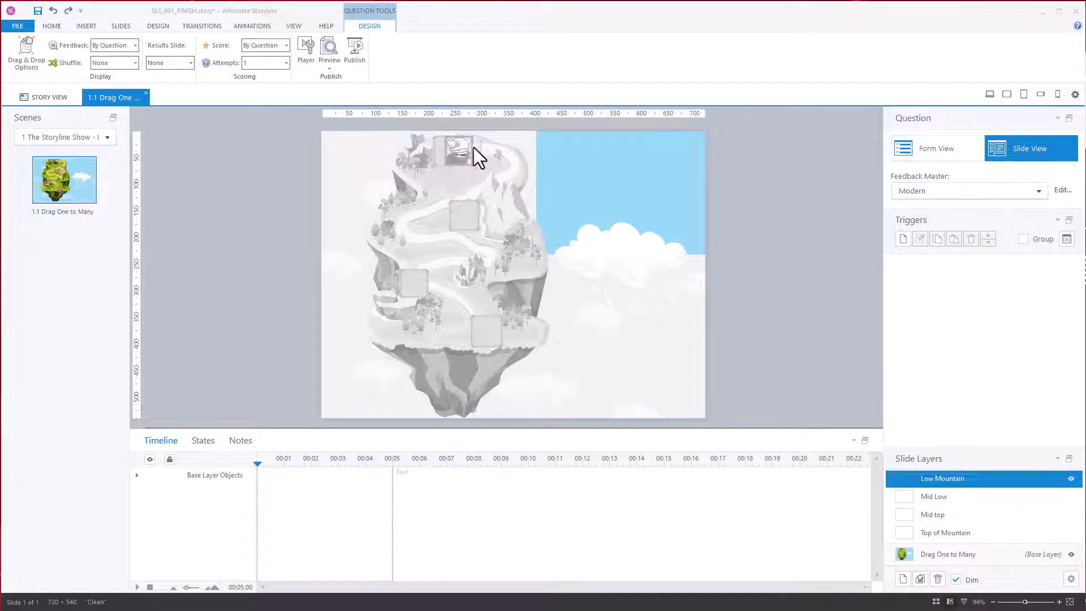
# Turn off the Submit button for the Drag One to Many slide and move the Character picture back onto the cloud.
pyautogui.click(967, 555)
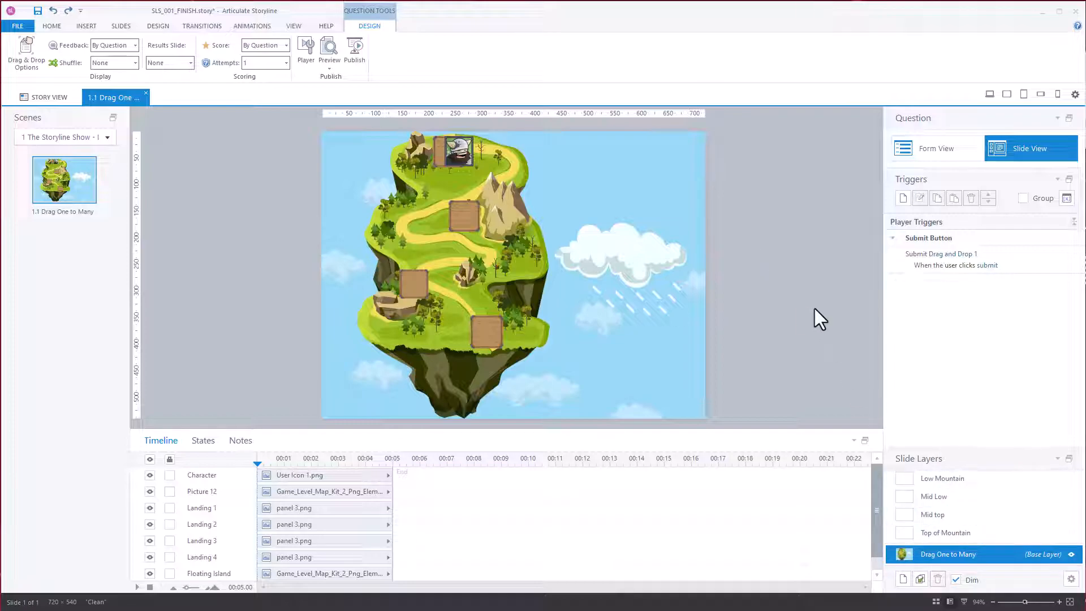
pyautogui.moveTo(460, 155)
pyautogui.mouseDown()
pyautogui.moveTo(617, 237)
pyautogui.moveTo(462, 161)
pyautogui.mouseUp()
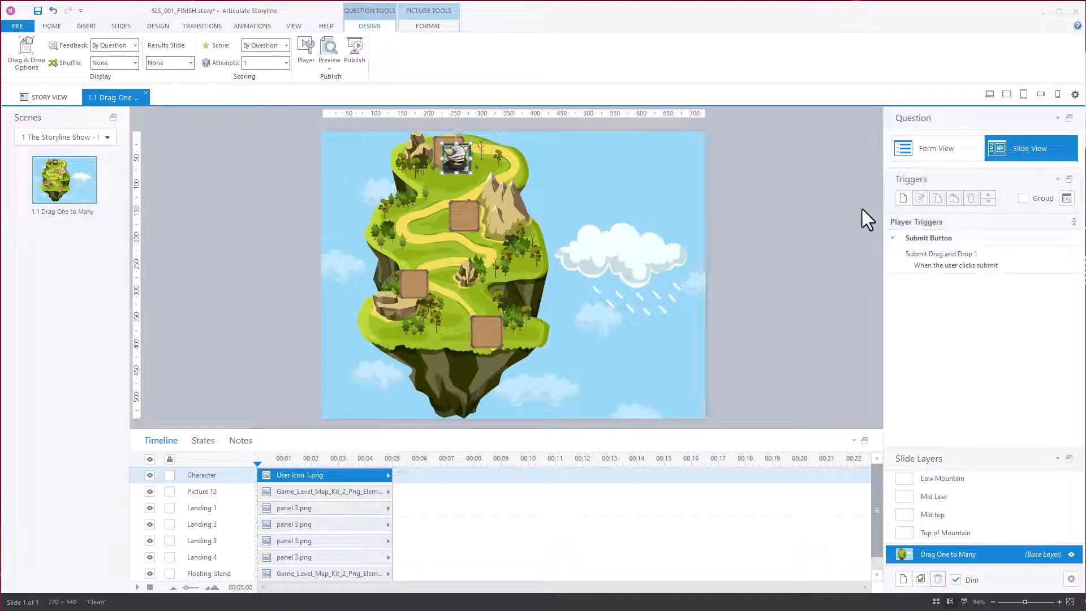
pyautogui.click(48, 98)
pyautogui.click(1027, 542)
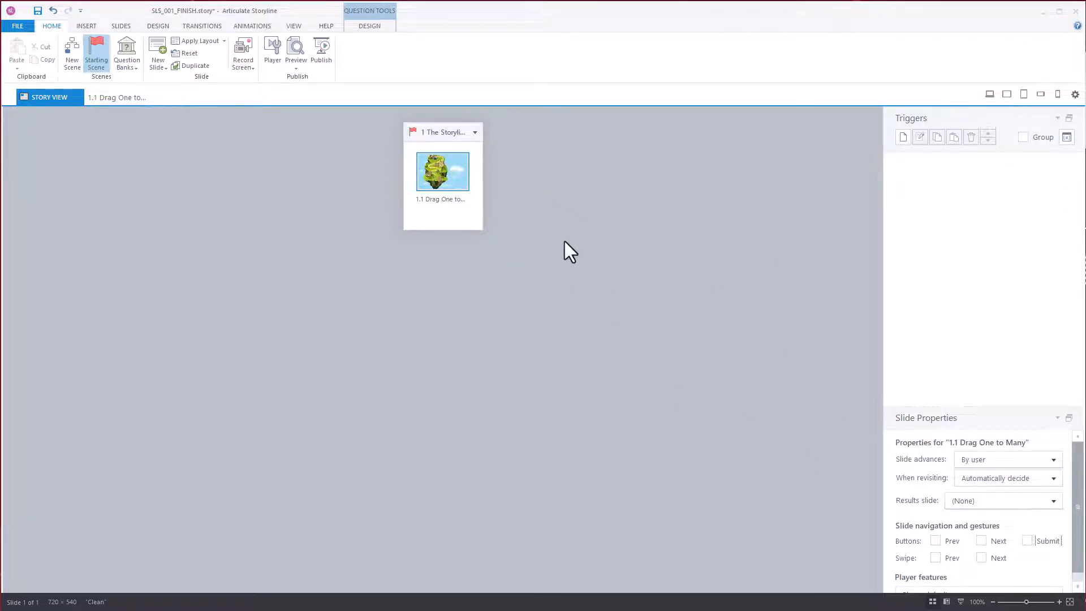
pyautogui.doubleClick(457, 178)
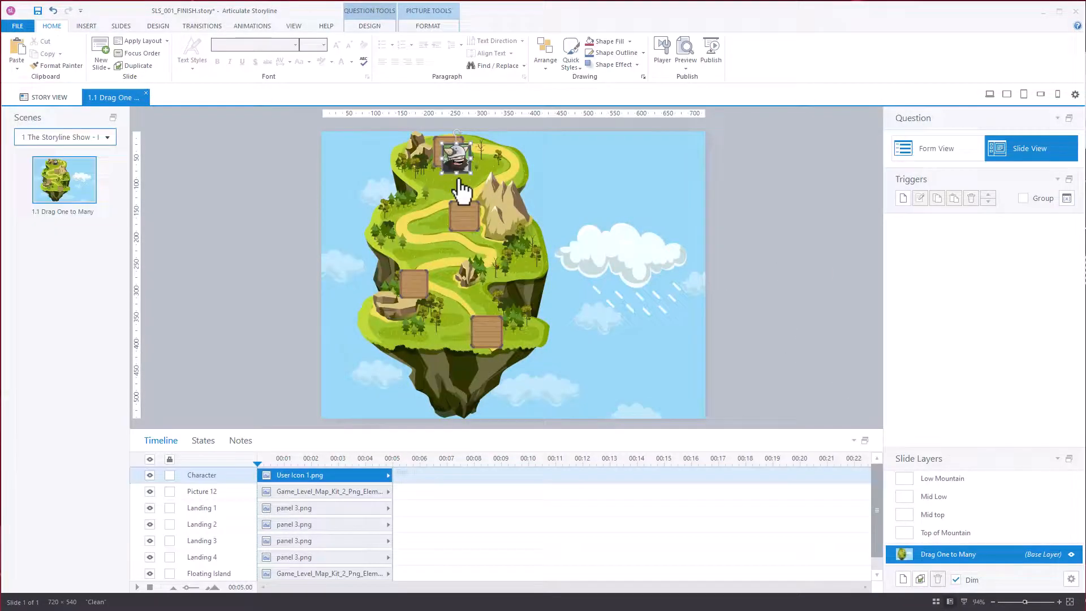
pyautogui.moveTo(459, 158); pyautogui.dragTo(628, 233)
# Add a trigger that shows the layer Top of Mountain when the user drops Character on Landing 4.
pyautogui.click(903, 198)
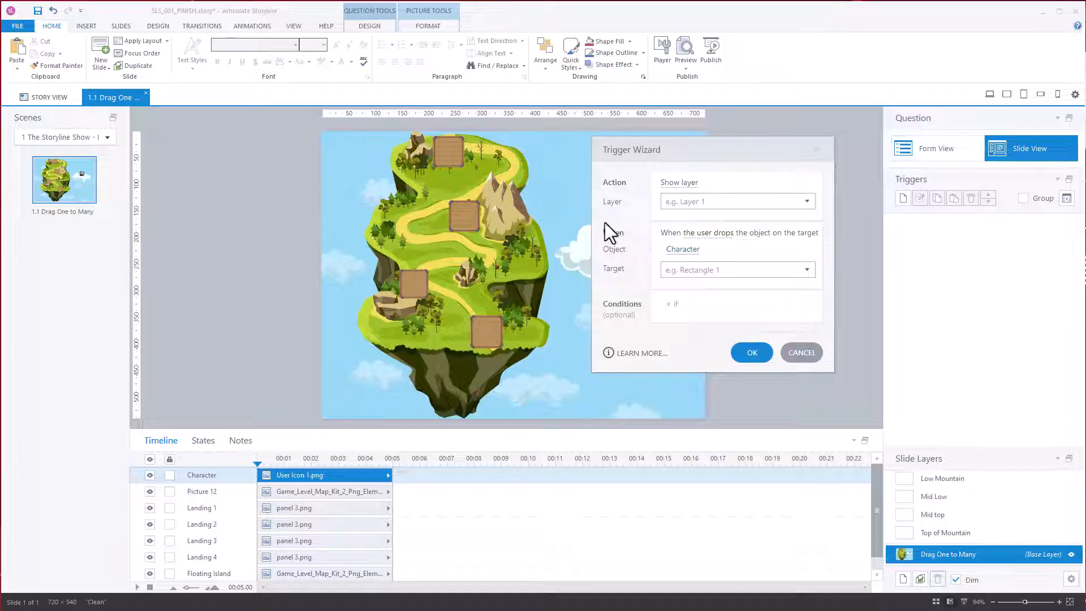
pyautogui.click(810, 200)
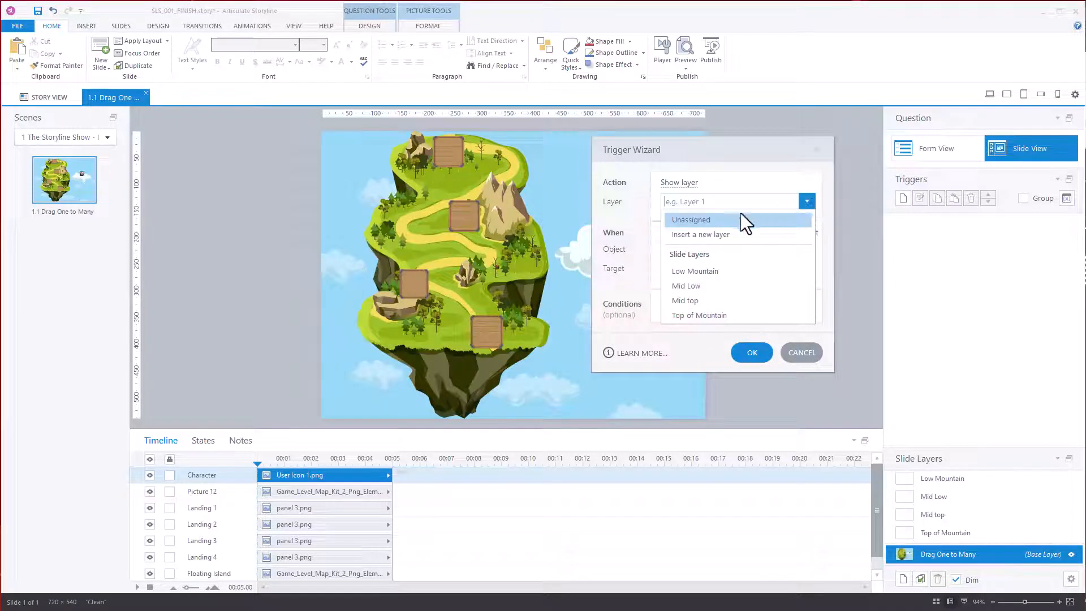
pyautogui.click(702, 315)
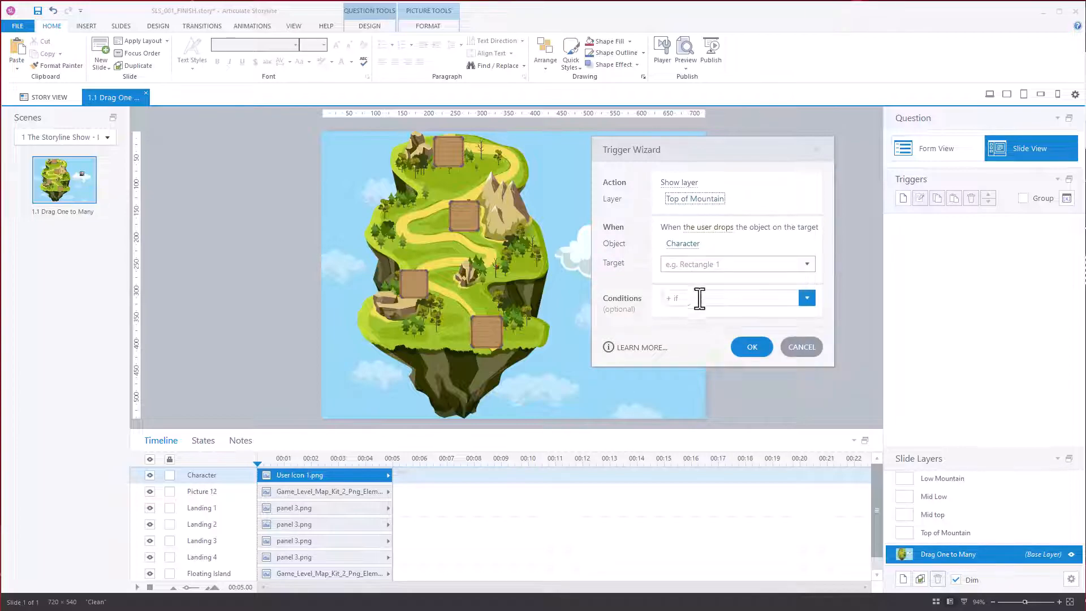
pyautogui.click(715, 227)
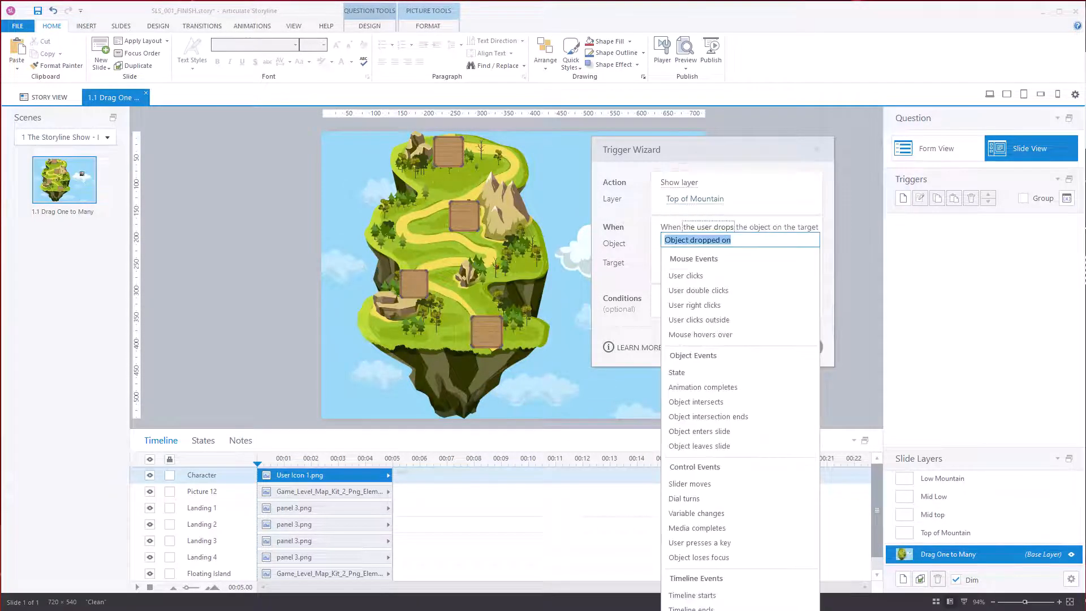
pyautogui.press('Escape')
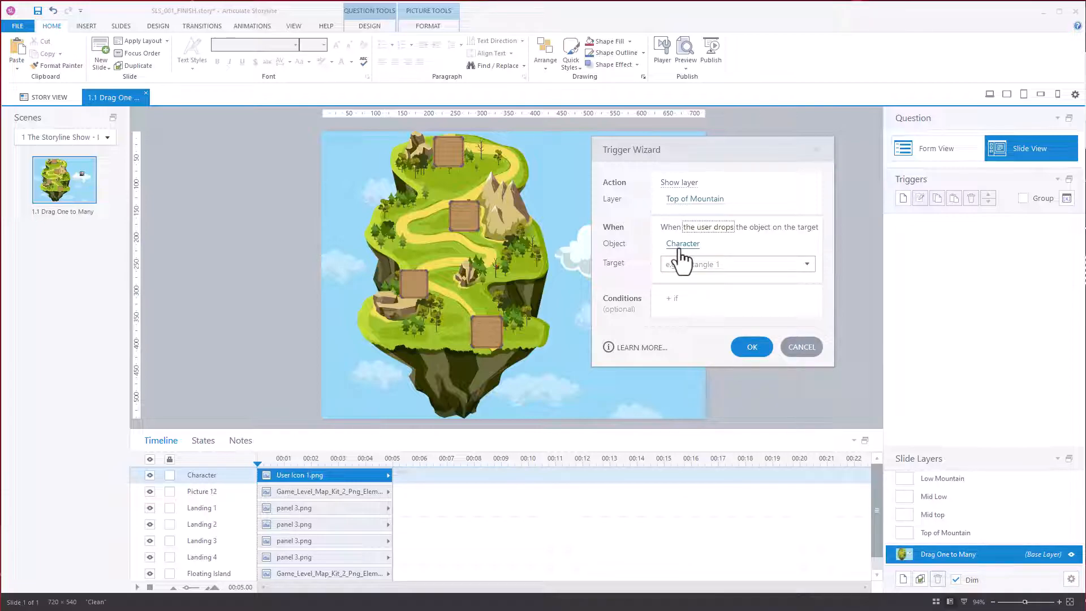
pyautogui.click(807, 266)
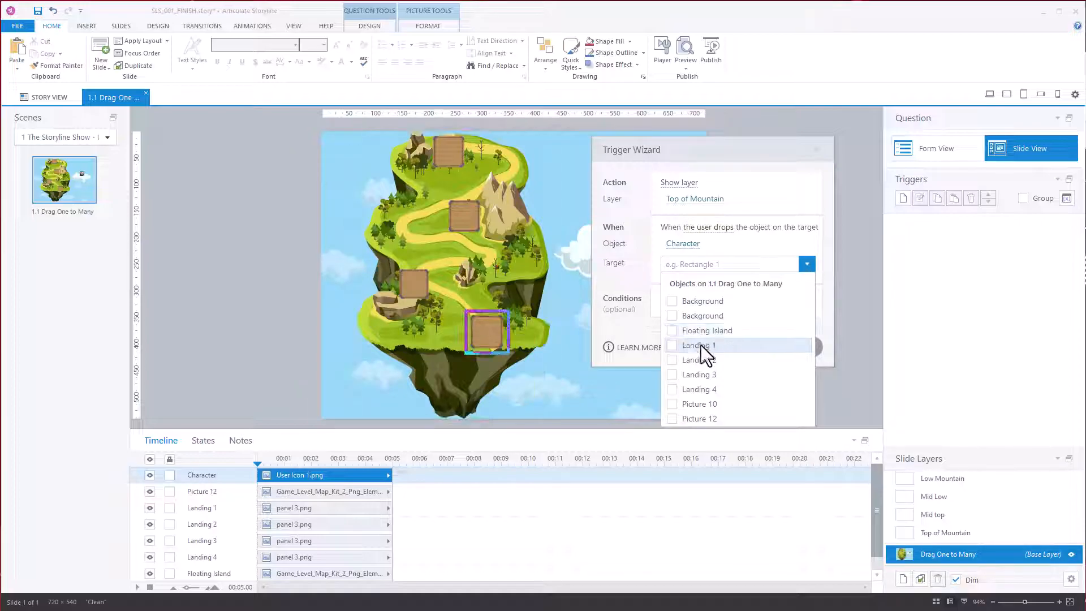
pyautogui.click(714, 390)
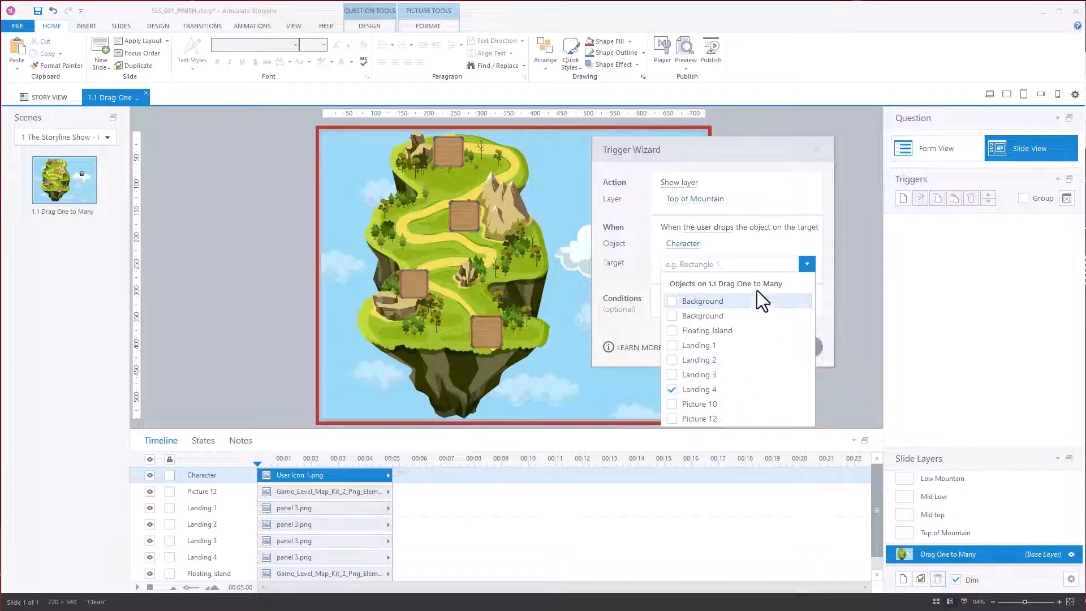
pyautogui.click(755, 237)
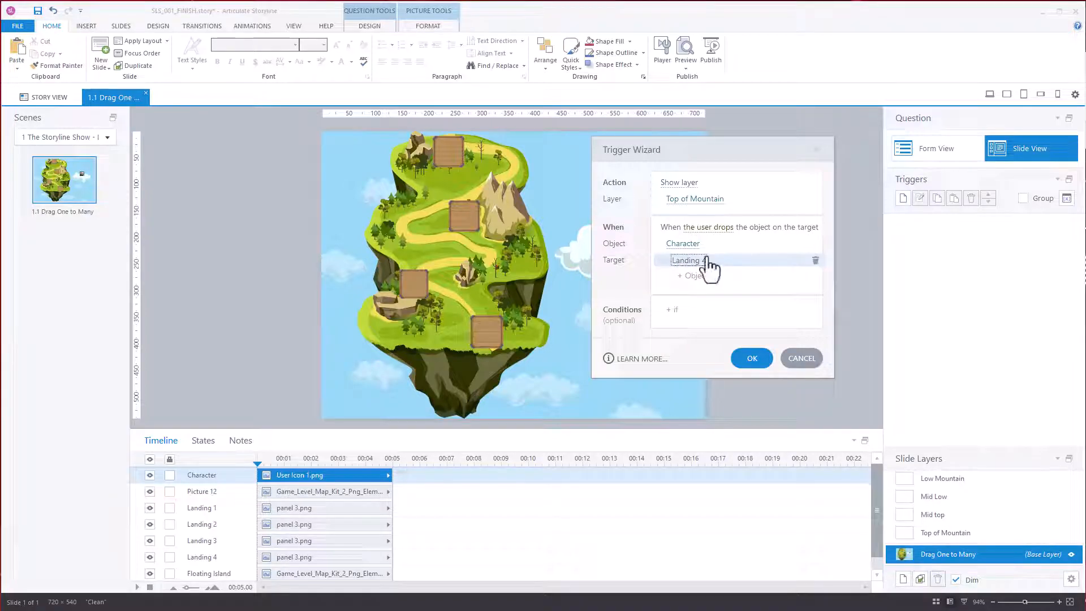
pyautogui.click(745, 355)
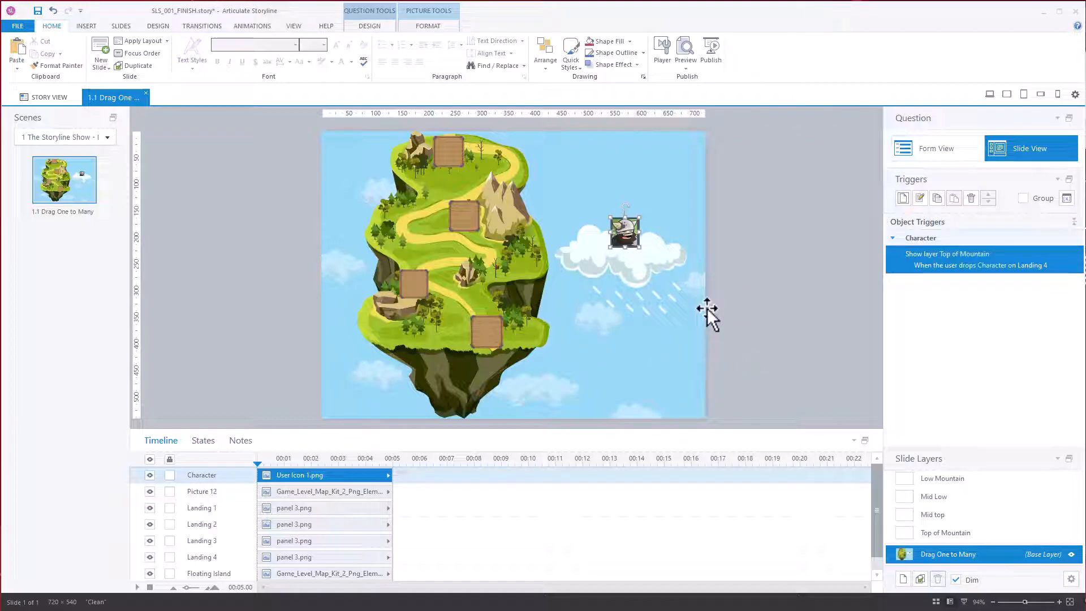
# Set the drag-and-drop options so dropped items use Snap to center on the drop target, and return to the slide view.
pyautogui.click(931, 155)
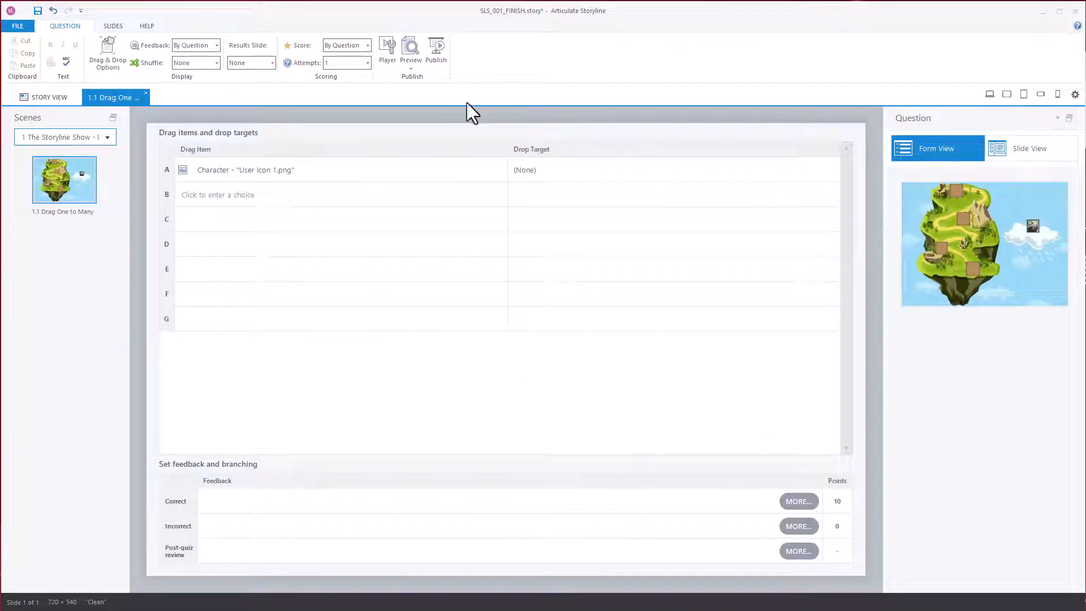
pyautogui.click(107, 59)
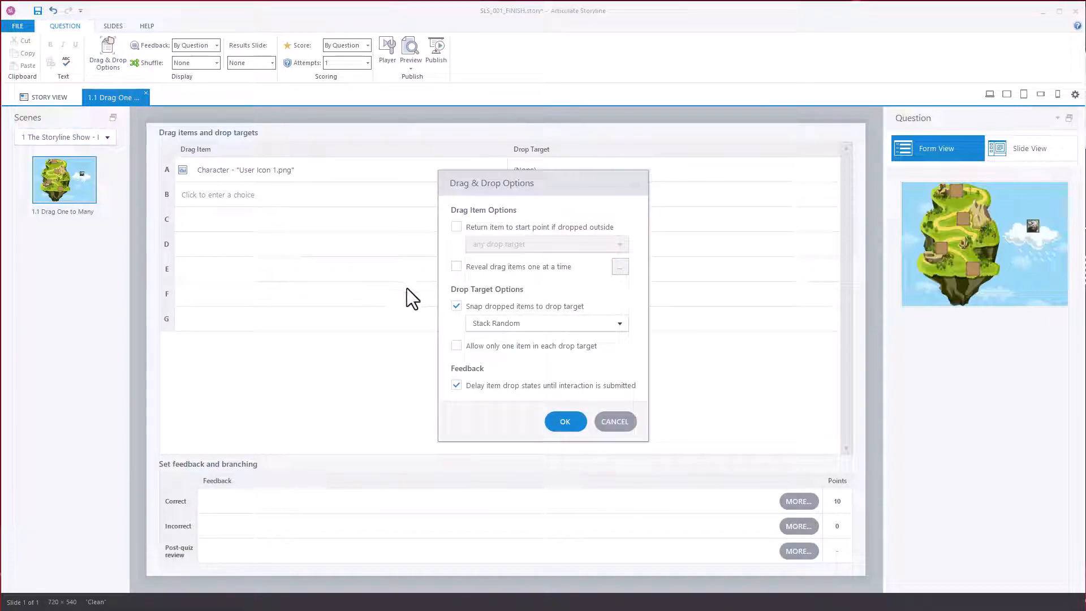
pyautogui.click(619, 323)
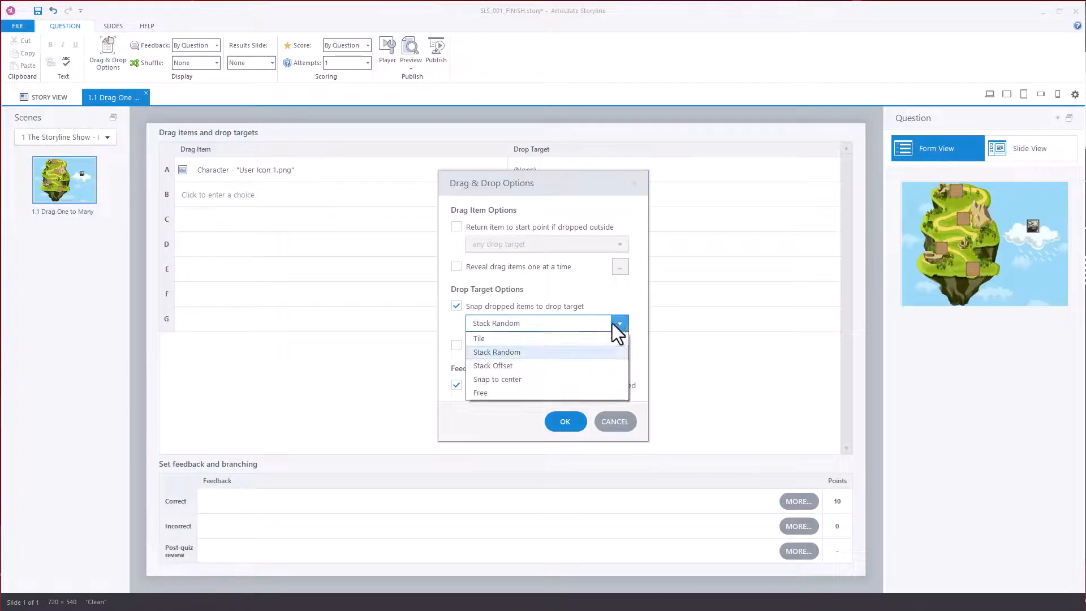
pyautogui.click(530, 379)
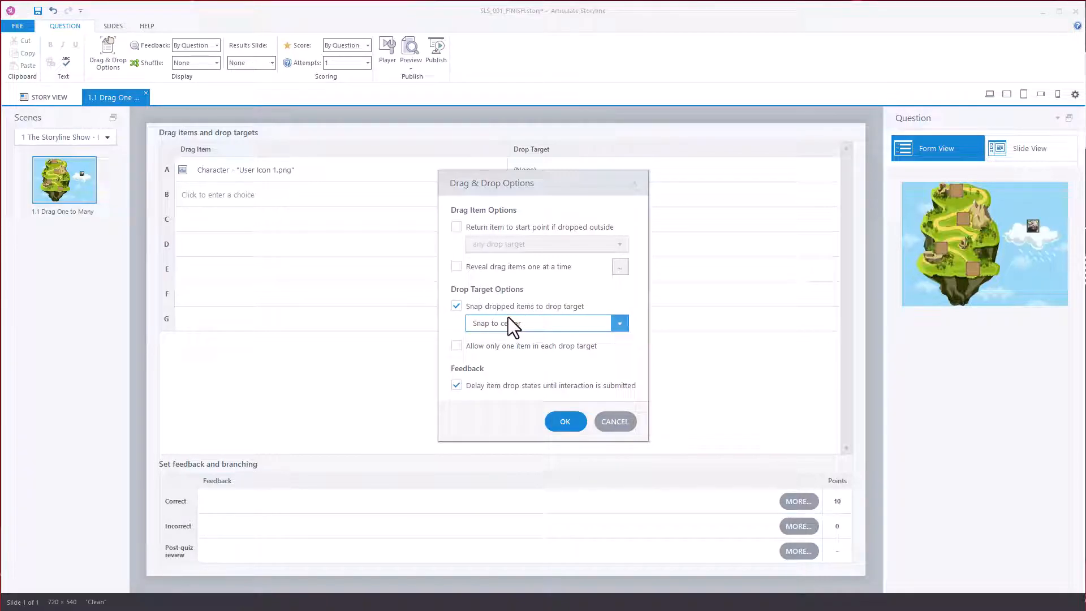
pyautogui.click(563, 420)
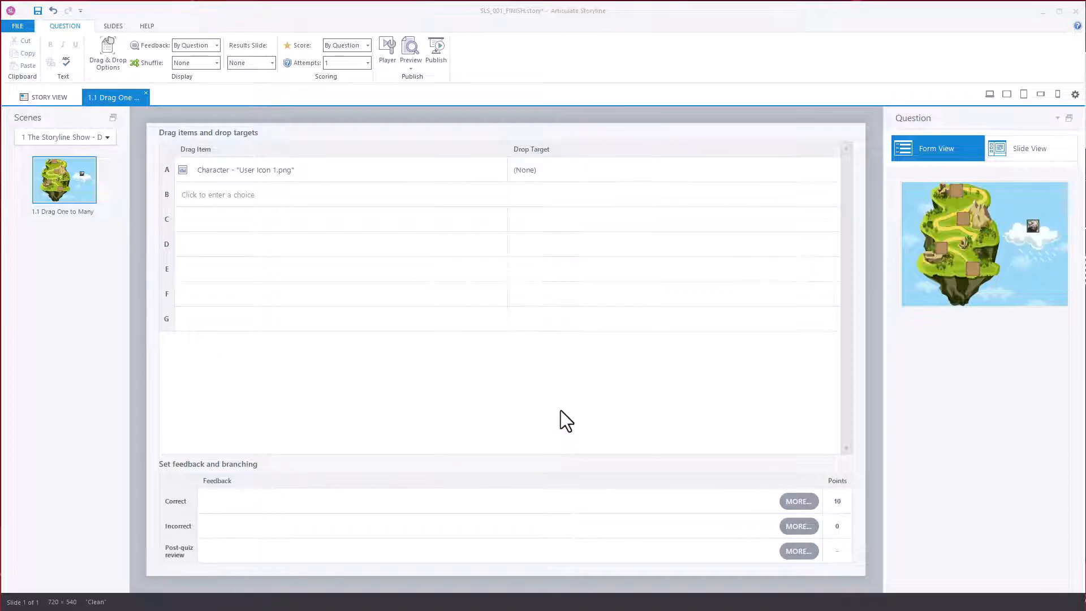
pyautogui.click(1009, 154)
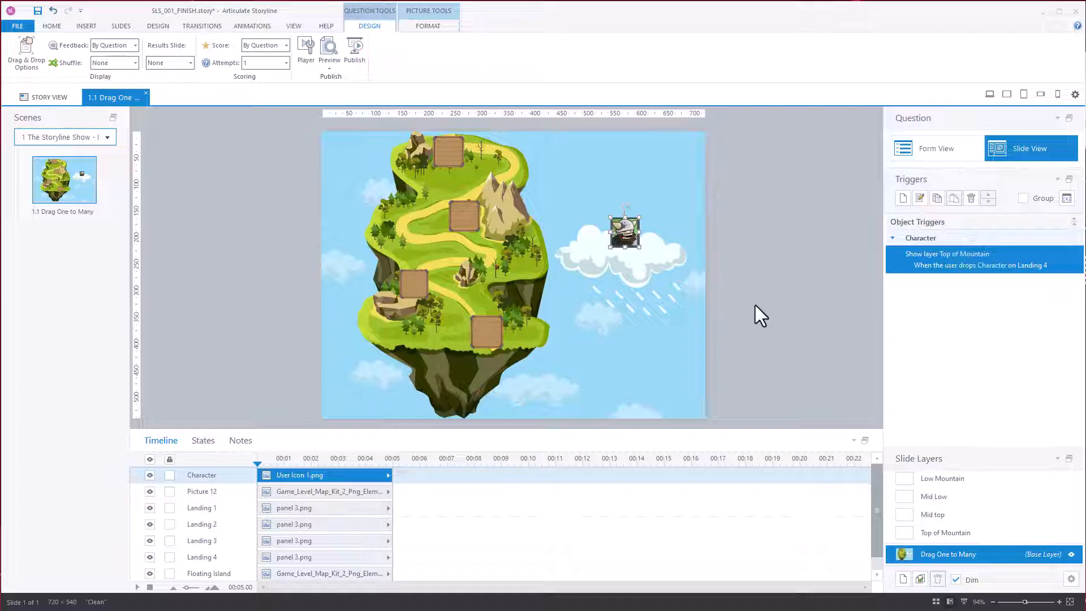
# Insert a rectangular caption about 155 by 112 px on the Top of Mountain layer, its pointer aimed at the highest landing.
pyautogui.click(942, 532)
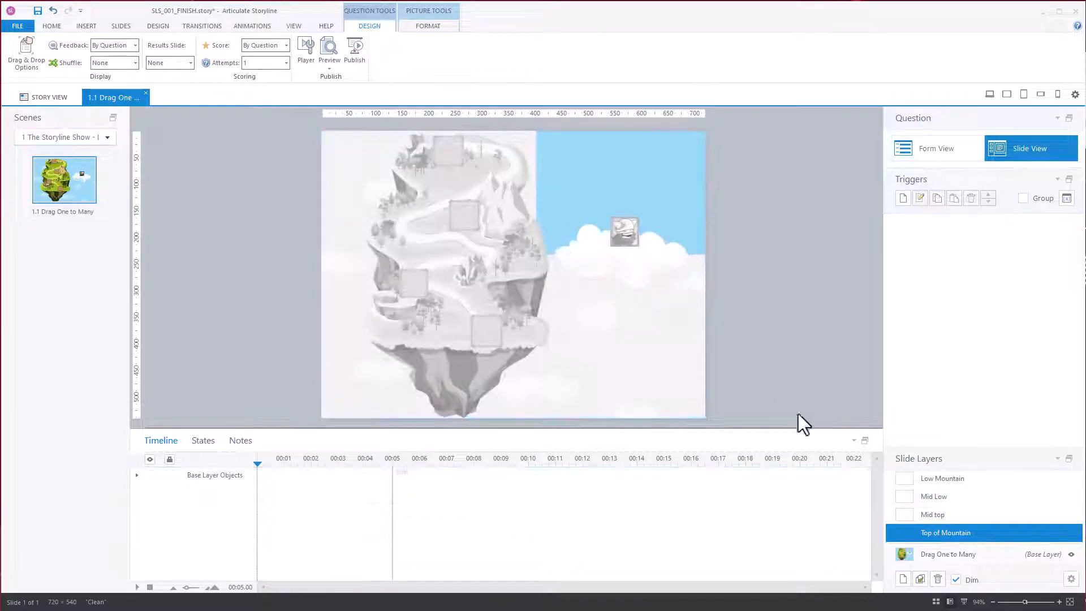
pyautogui.click(86, 26)
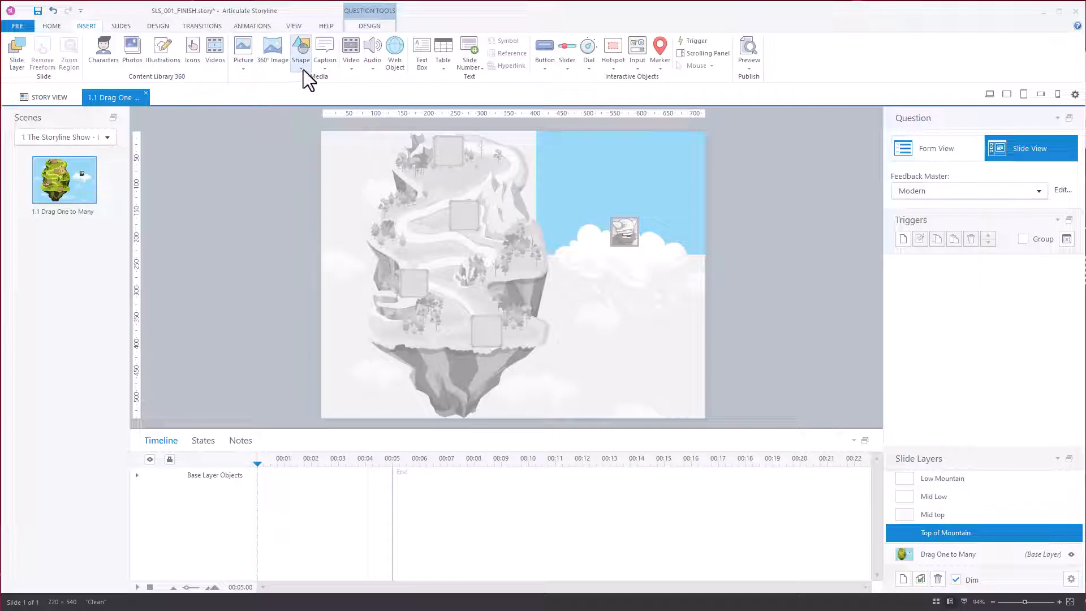
pyautogui.click(325, 63)
pyautogui.click(341, 113)
pyautogui.moveTo(338, 135); pyautogui.dragTo(426, 191)
pyautogui.click(325, 65)
pyautogui.click(348, 116)
pyautogui.moveTo(350, 193); pyautogui.dragTo(433, 173)
pyautogui.moveTo(400, 210); pyautogui.dragTo(396, 190)
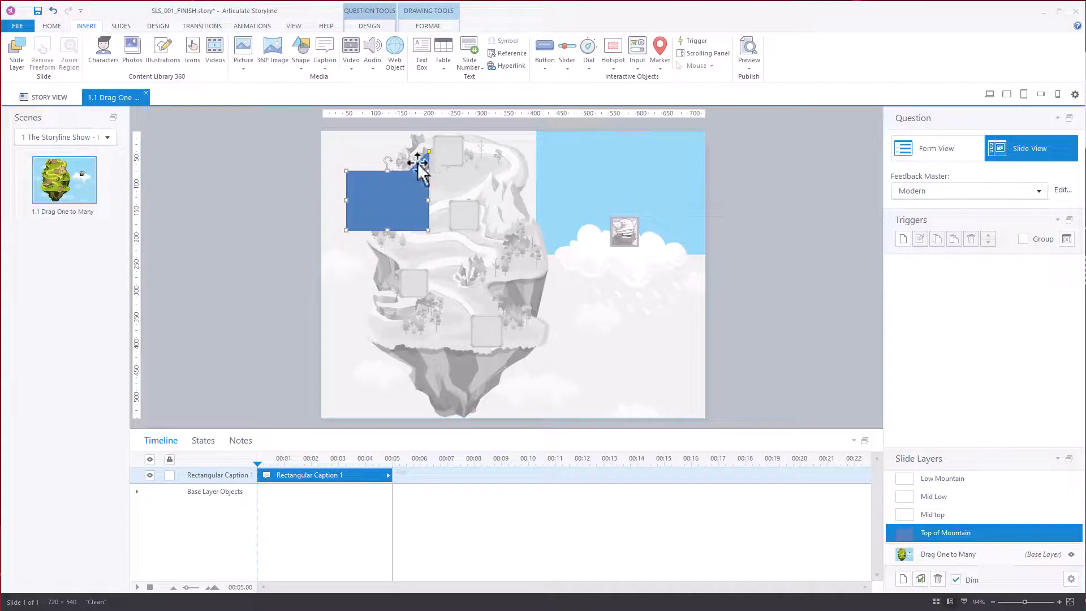
# Enter "Argh! The top of this here mountain is really high up!" as the caption's text.
pyautogui.click(387, 196)
pyautogui.doubleClick(387, 196)
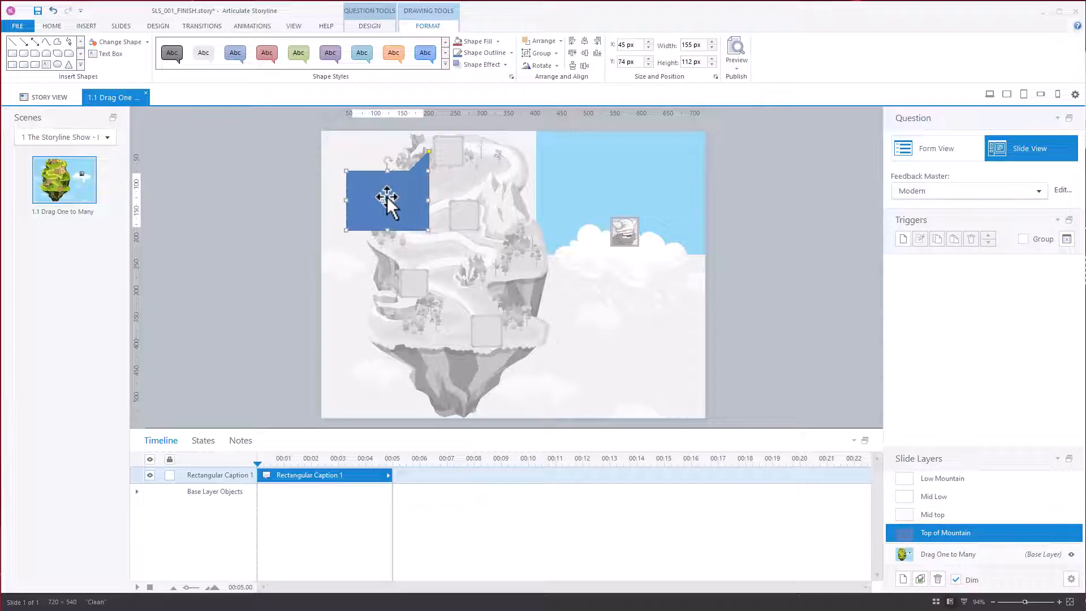
pyautogui.write('Anywhere')
pyautogui.write(' top of the')
pyautogui.write('s here mountain')
pyautogui.write(' is really high up!')
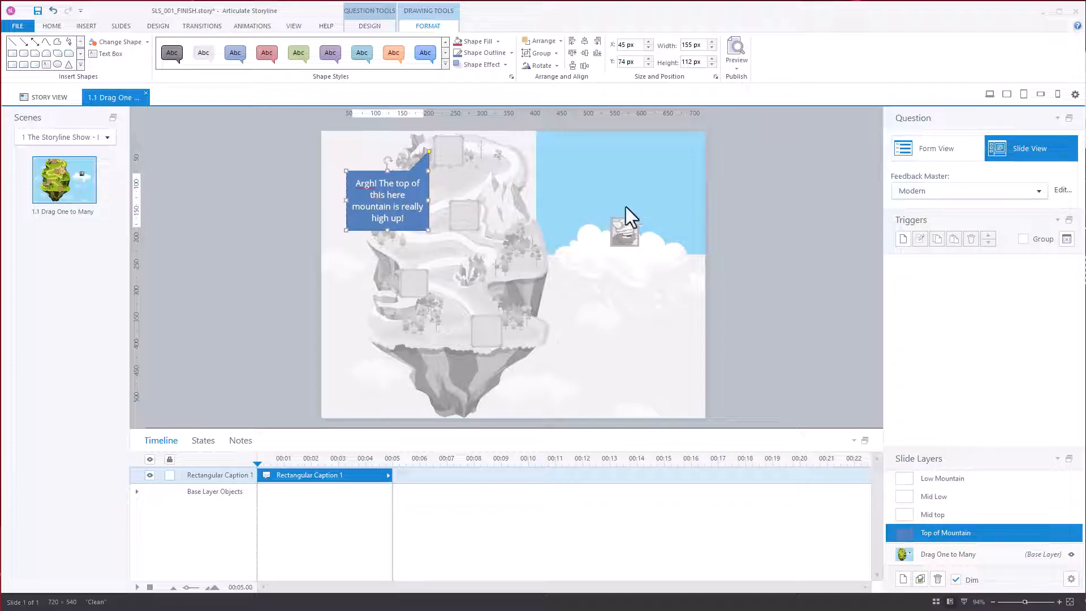
pyautogui.click(746, 225)
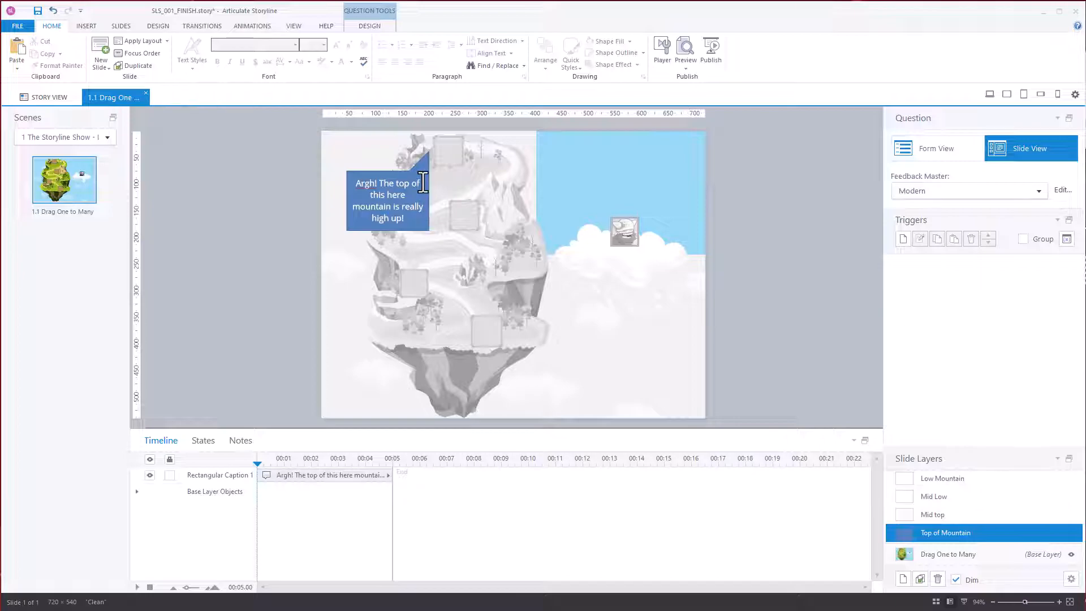
# Examine the visibility, base layer and revisit settings in the Top of Mountain layer's properties.
pyautogui.click(931, 548)
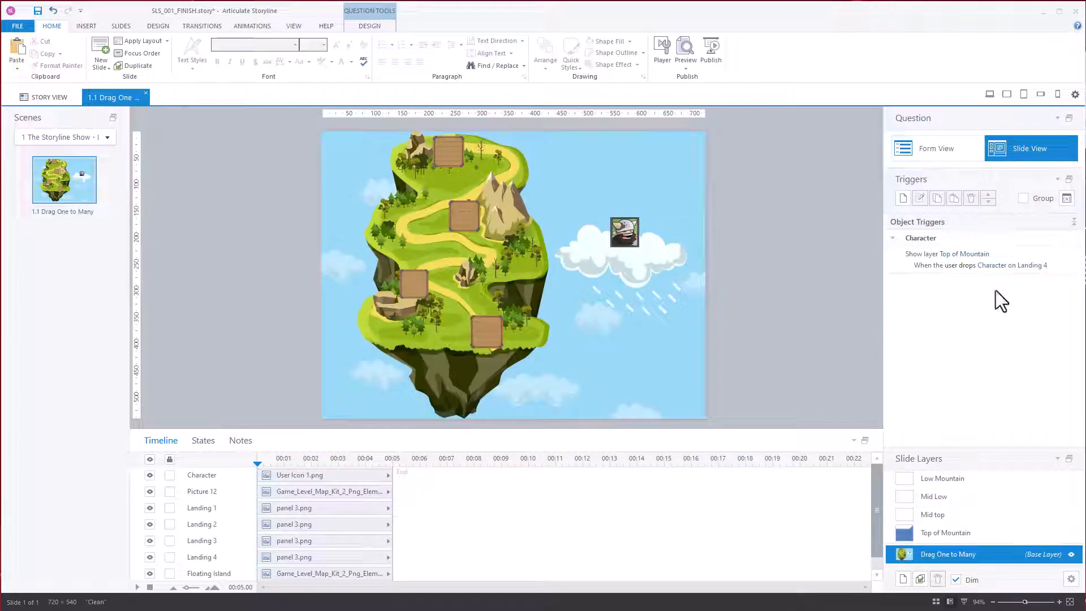
pyautogui.click(976, 533)
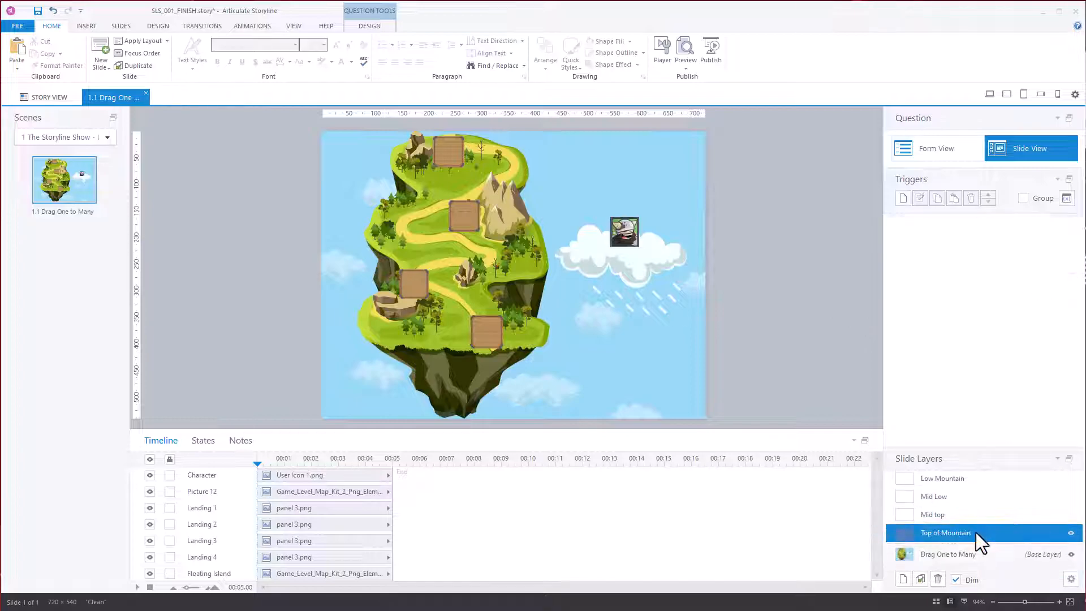
pyautogui.click(888, 535)
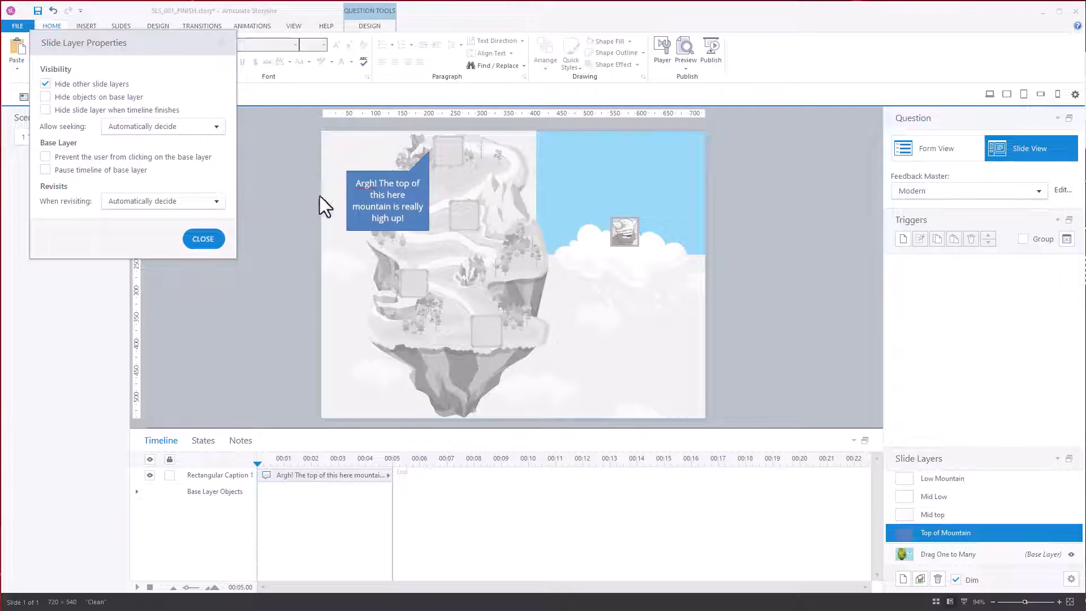
pyautogui.click(203, 239)
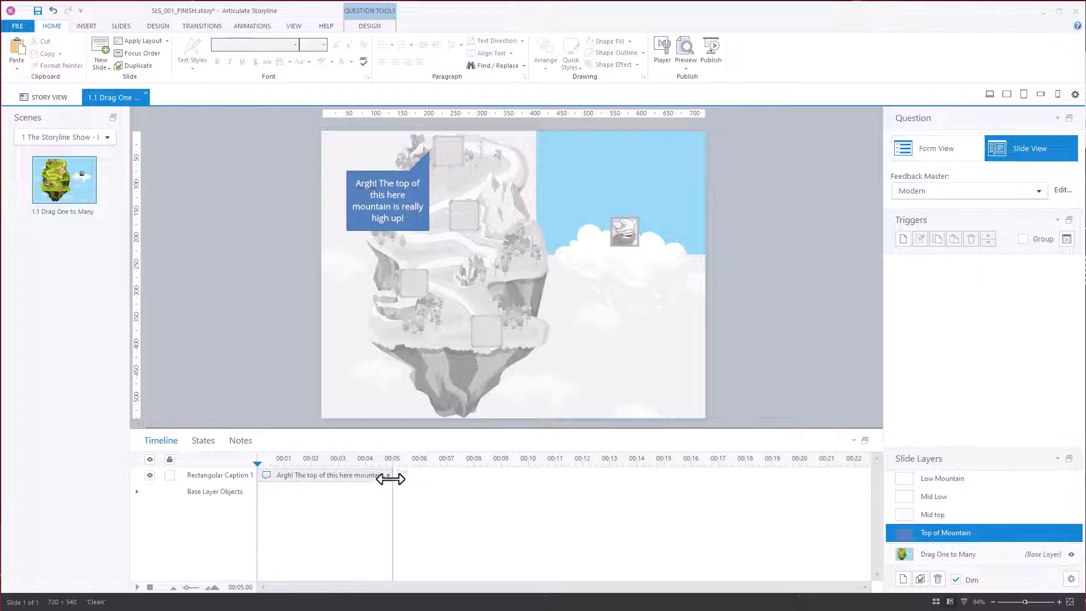
# Duplicate the Character's trigger that shows the Top of Mountain layer on the base layer.
pyautogui.click(938, 554)
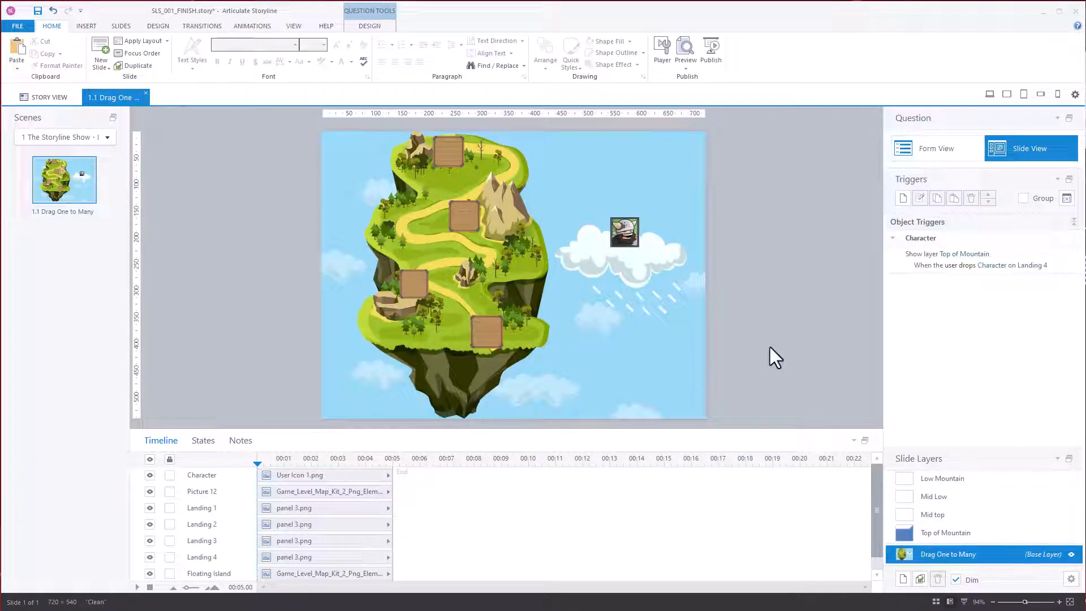
pyautogui.click(1054, 255)
pyautogui.rightClick(1054, 256)
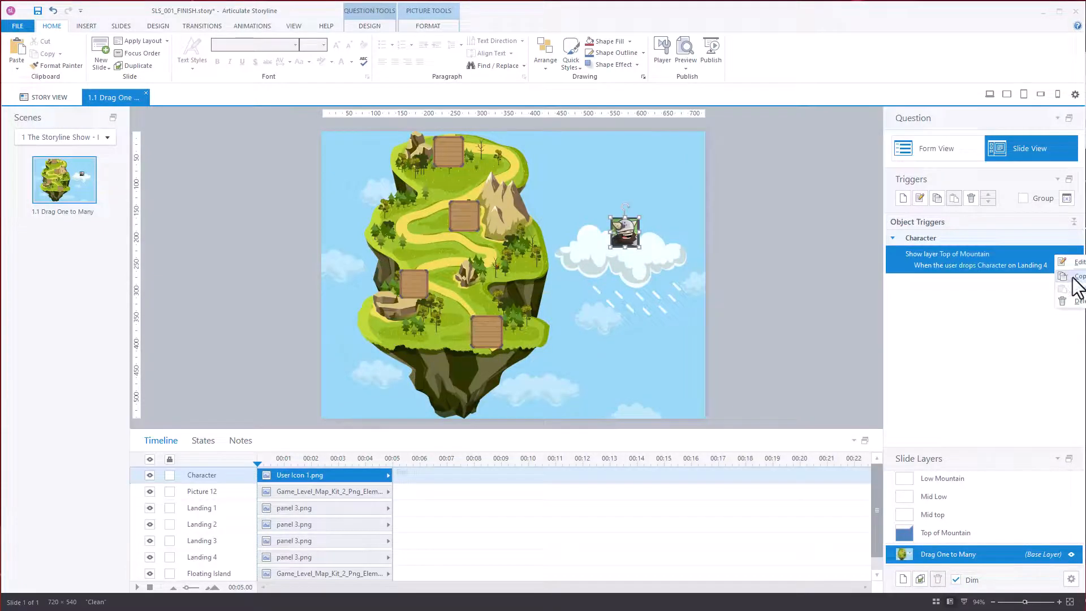
pyautogui.click(1075, 276)
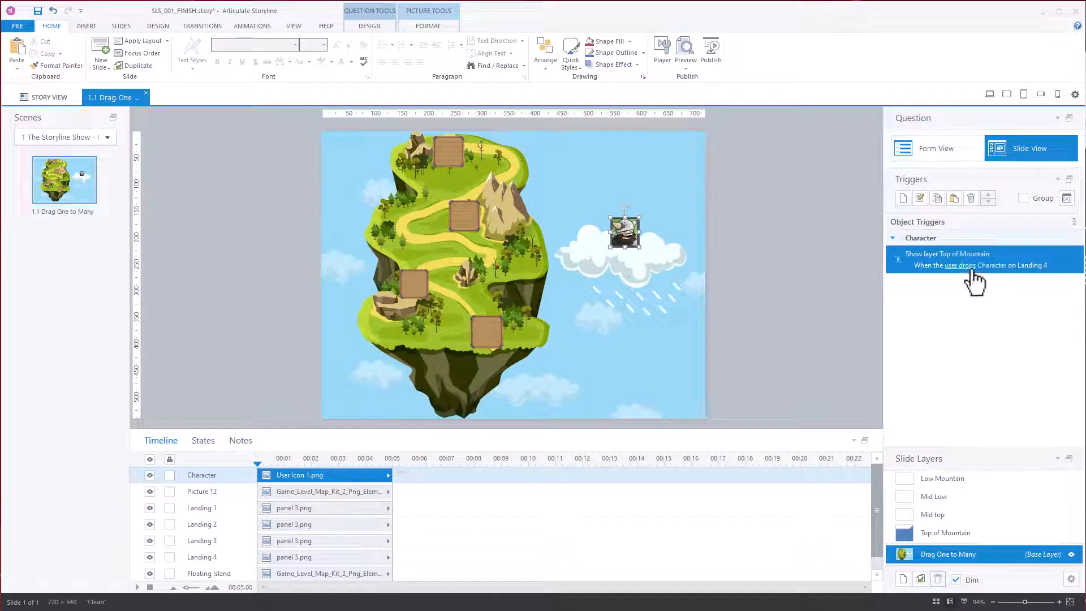
pyautogui.click(958, 199)
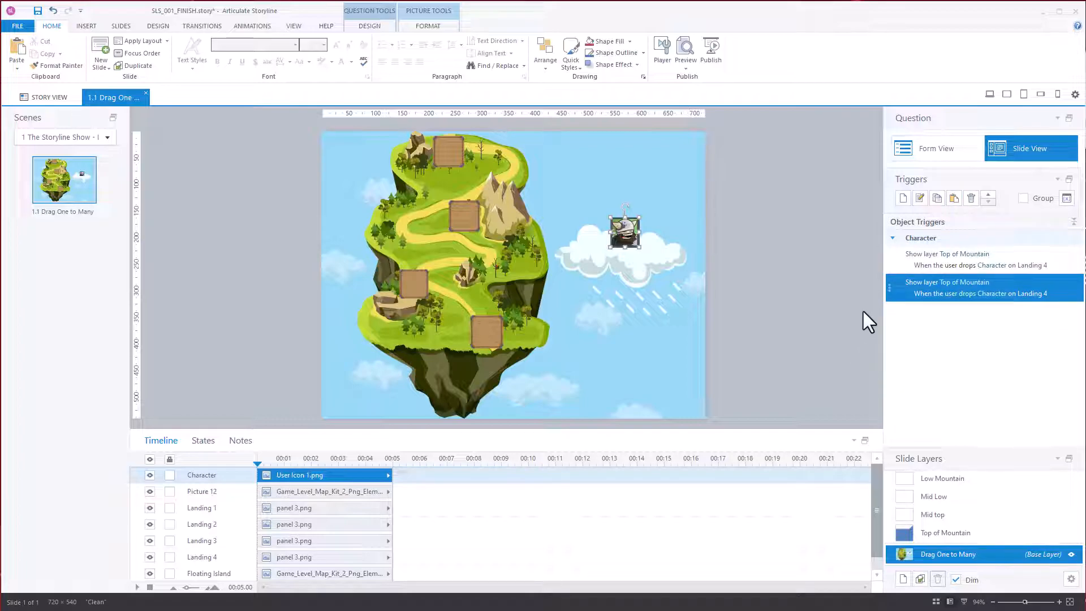
# Set the duplicated trigger to show the Mid top layer when the Character is dropped on Landing 3.
pyautogui.click(465, 217)
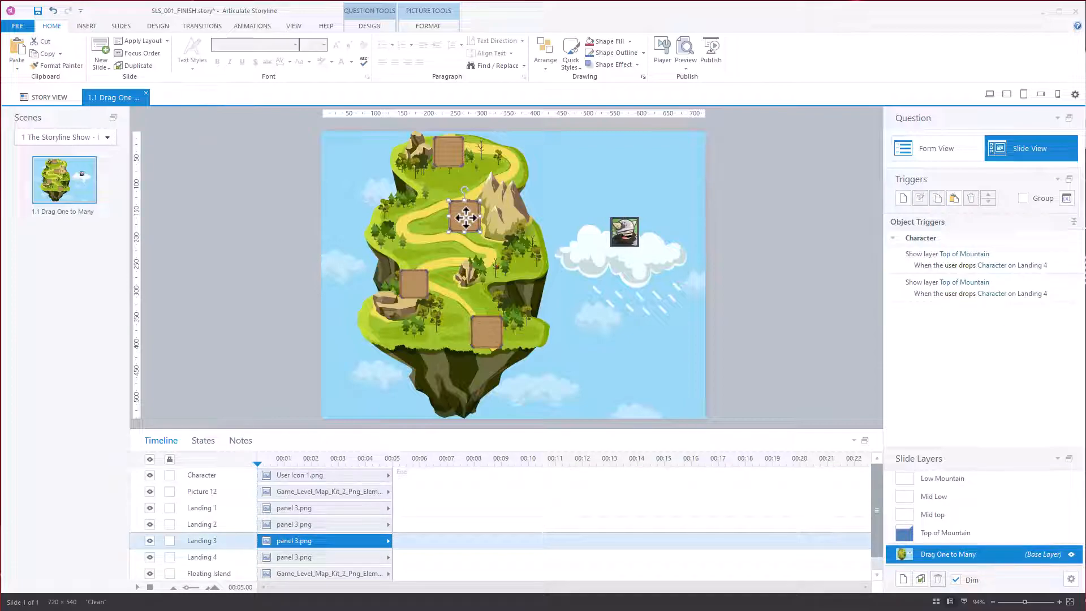
pyautogui.click(964, 283)
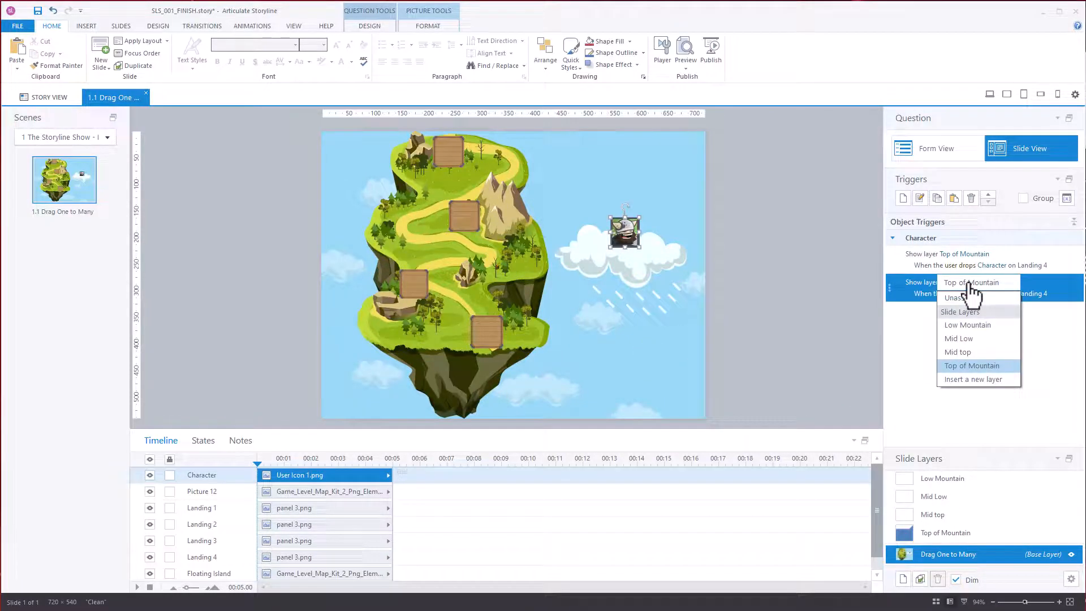
pyautogui.click(968, 352)
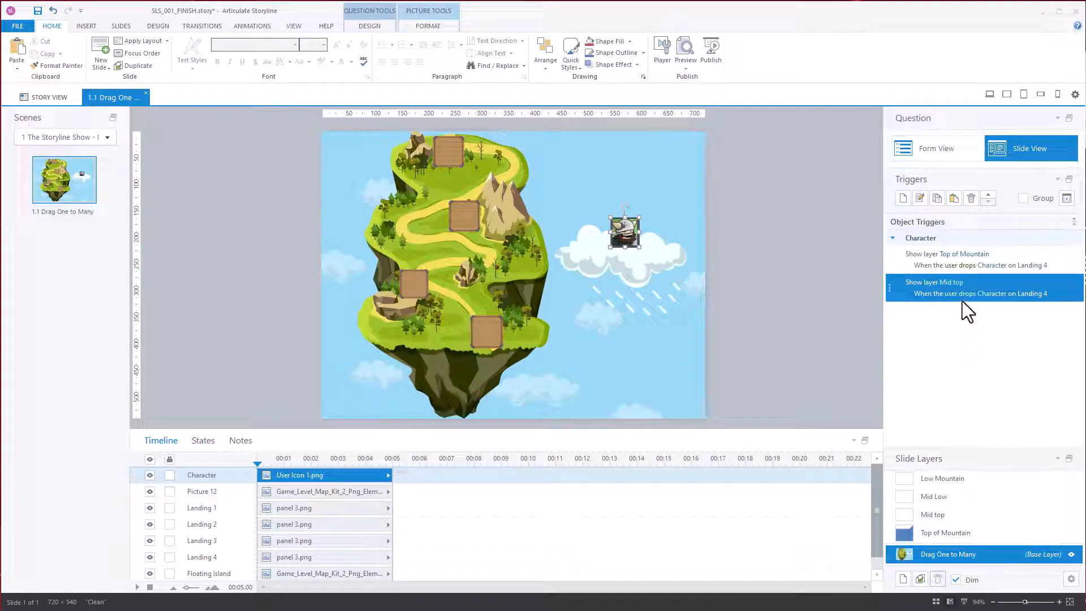
pyautogui.click(1030, 294)
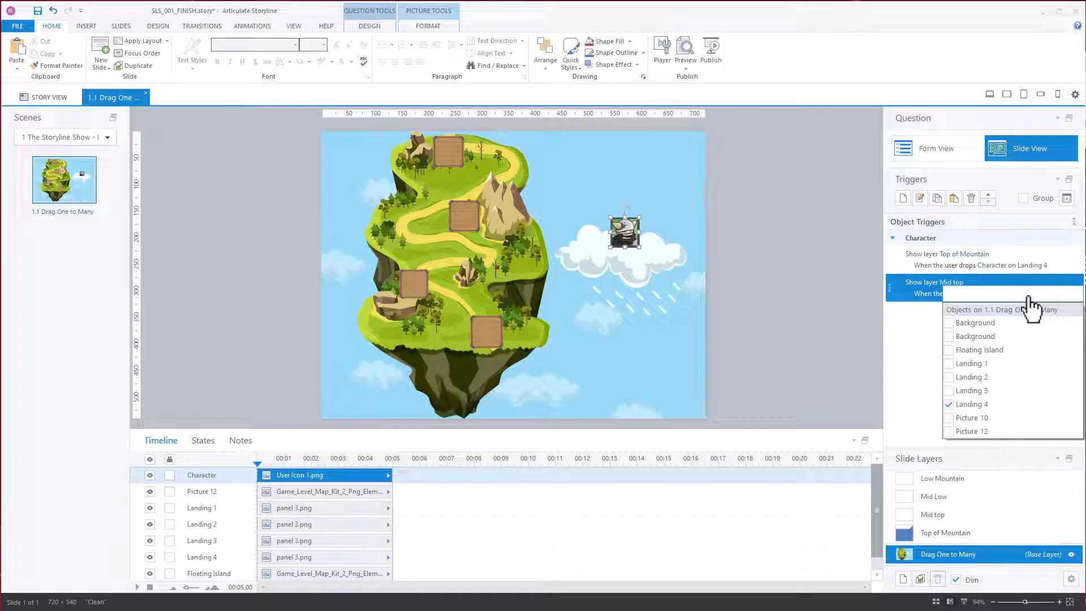
pyautogui.click(950, 391)
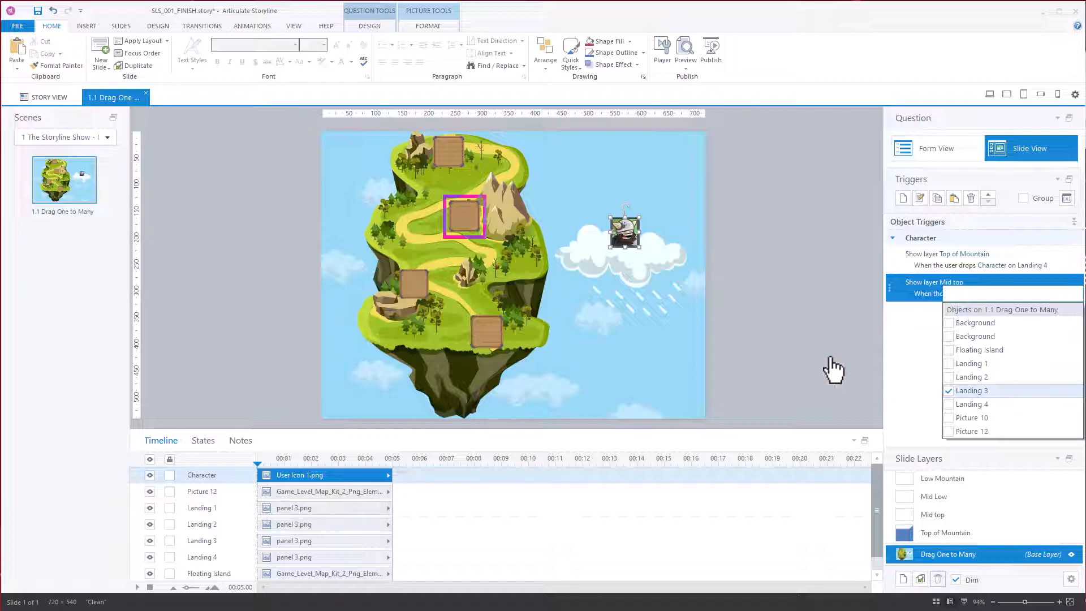
pyautogui.click(829, 357)
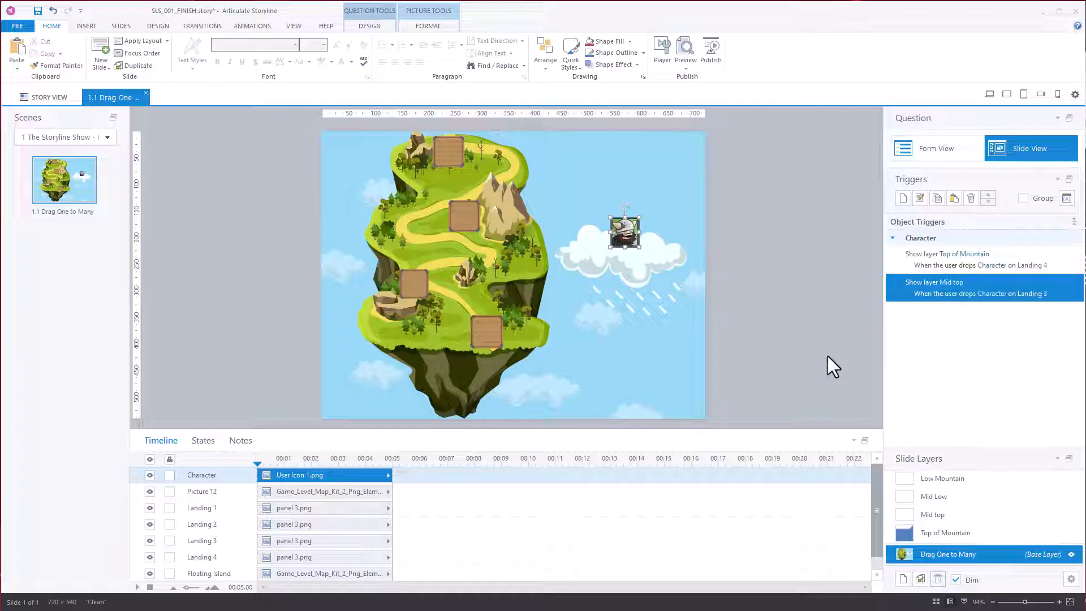
# Copy the Top of Mountain caption to the Mid top layer and place it below Landing 3 with its pointer aimed at that landing.
pyautogui.click(943, 533)
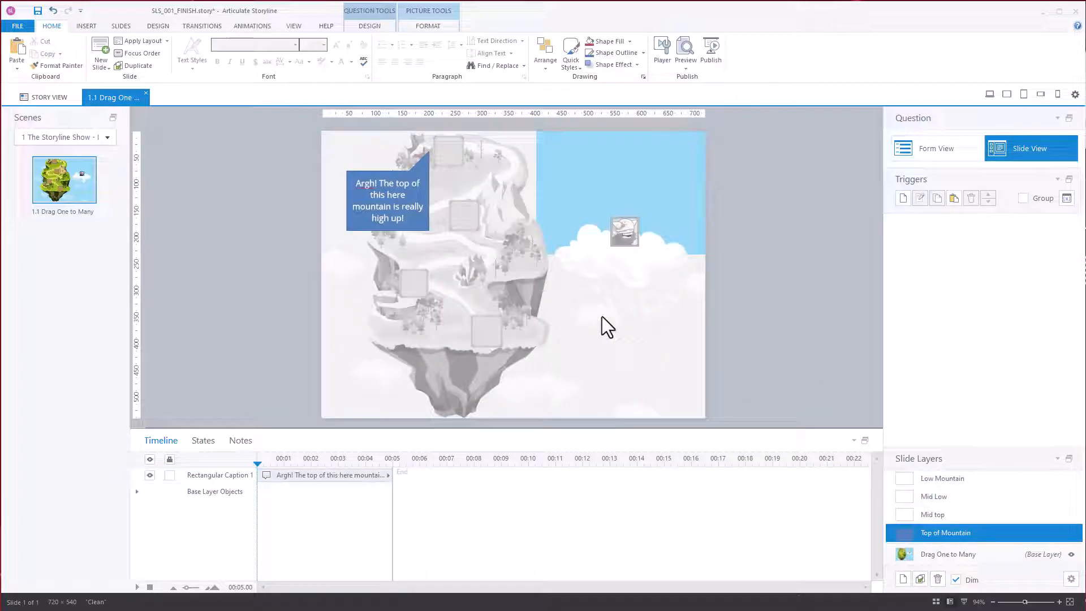
pyautogui.click(421, 229)
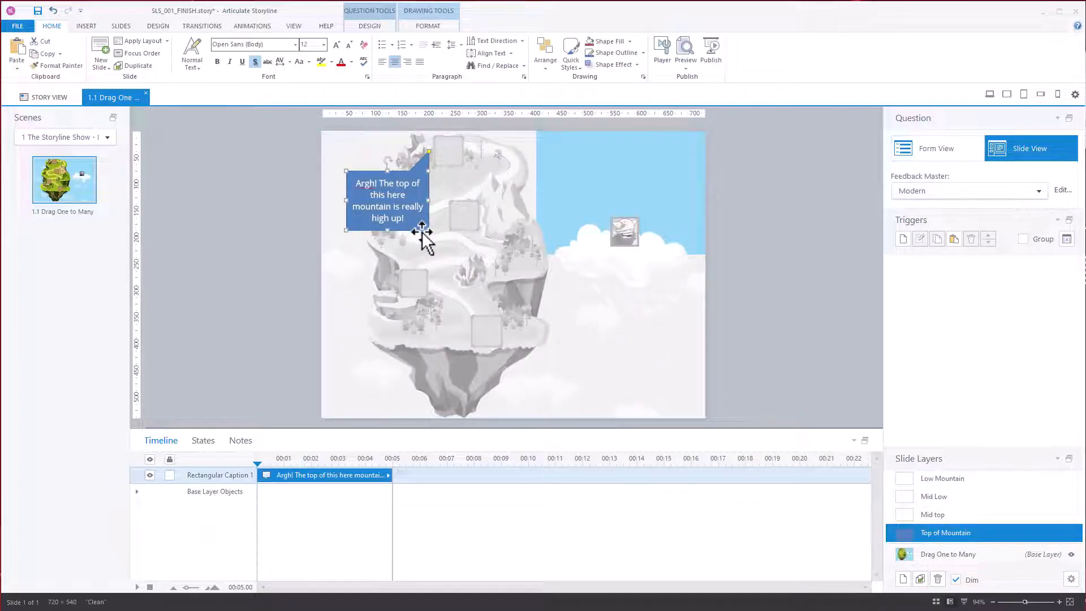
pyautogui.click(928, 514)
pyautogui.hotkey('ctrl', 'v')
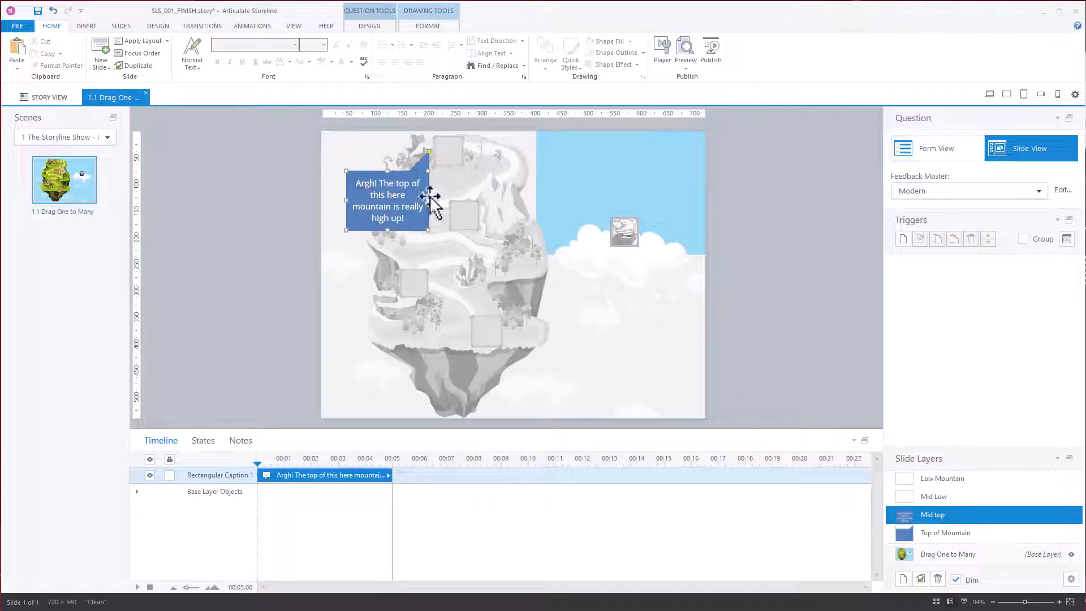
pyautogui.moveTo(405, 174); pyautogui.dragTo(491, 219)
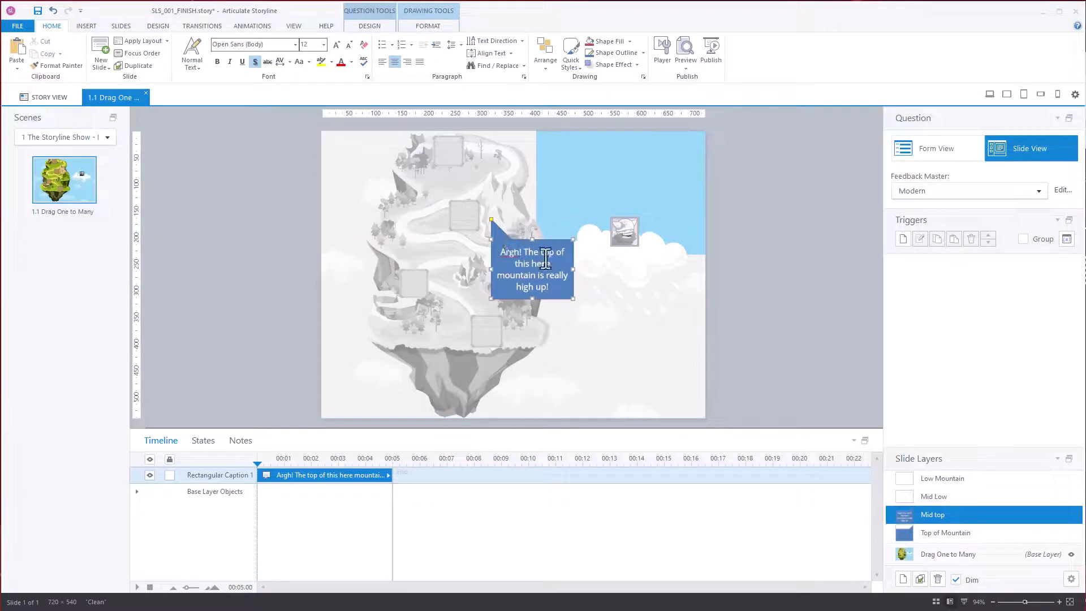
# Replace the Mid top caption's text with "I feel like I can create a summer home here!".
pyautogui.tripleClick(533, 275)
pyautogui.press('Delete')
pyautogui.write('I feel like')
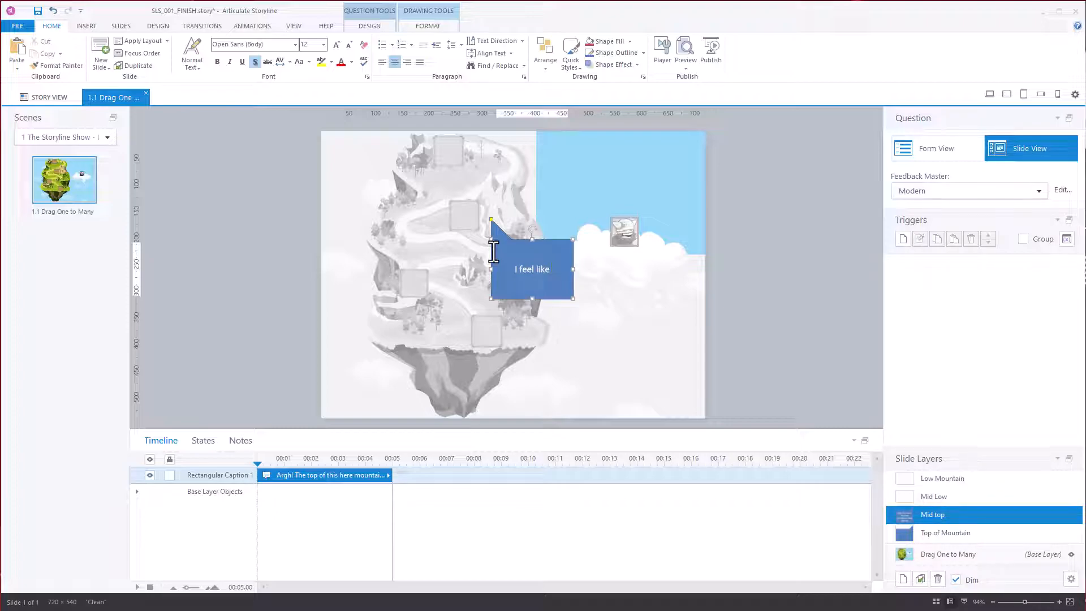
pyautogui.write(' I can create a summer home here!')
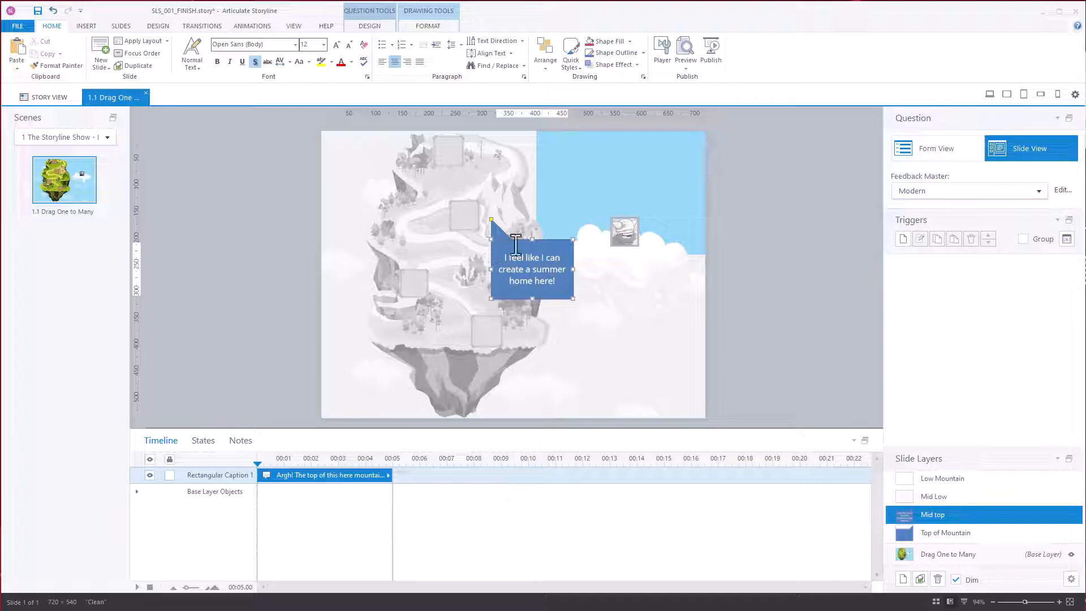
pyautogui.click(764, 297)
# Paste the copied caption on the Mid Low layer and place it with its pointer aimed at the second-lowest landing.
pyautogui.click(952, 491)
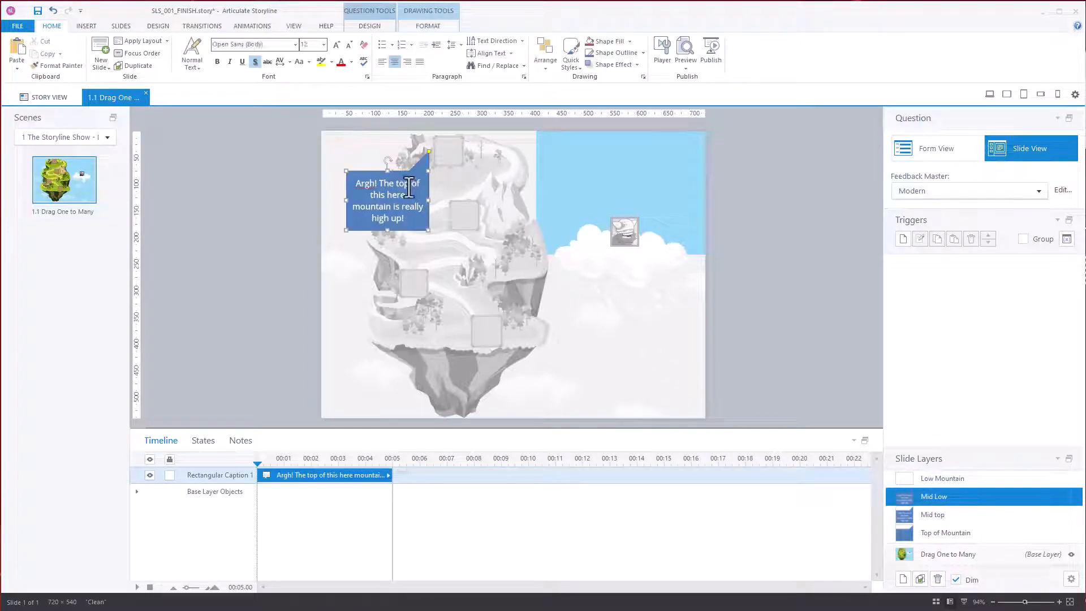
pyautogui.moveTo(405, 172); pyautogui.dragTo(506, 300)
pyautogui.moveTo(446, 279); pyautogui.dragTo(438, 282)
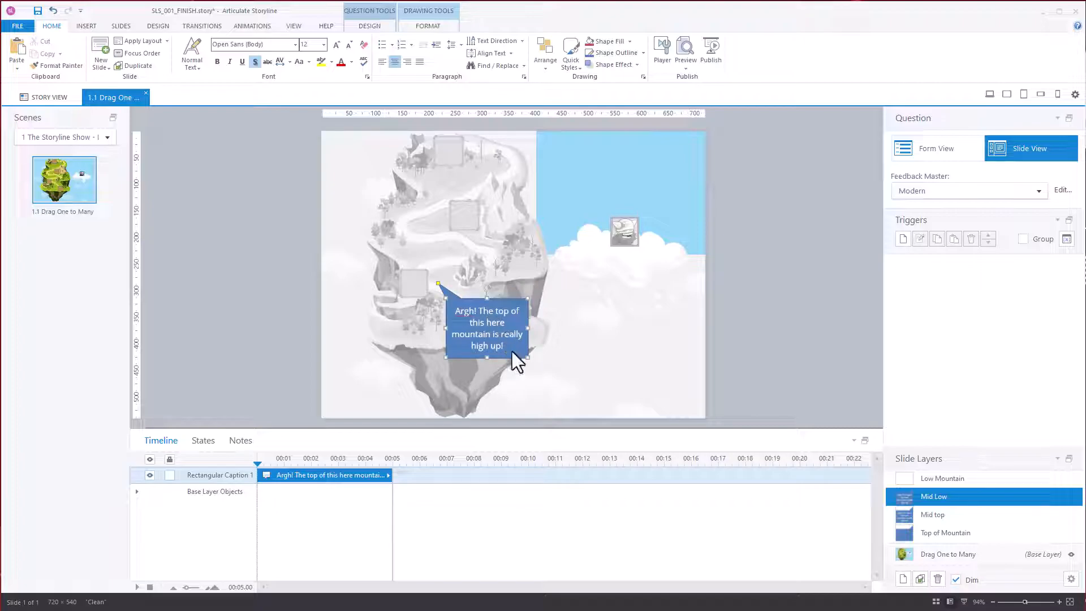
# Replace the Mid Low caption's text with "Although we are not too high up, I don't like the way this place smells.".
pyautogui.click(463, 308)
pyautogui.hotkey('ctrl', 'a')
pyautogui.write('Although')
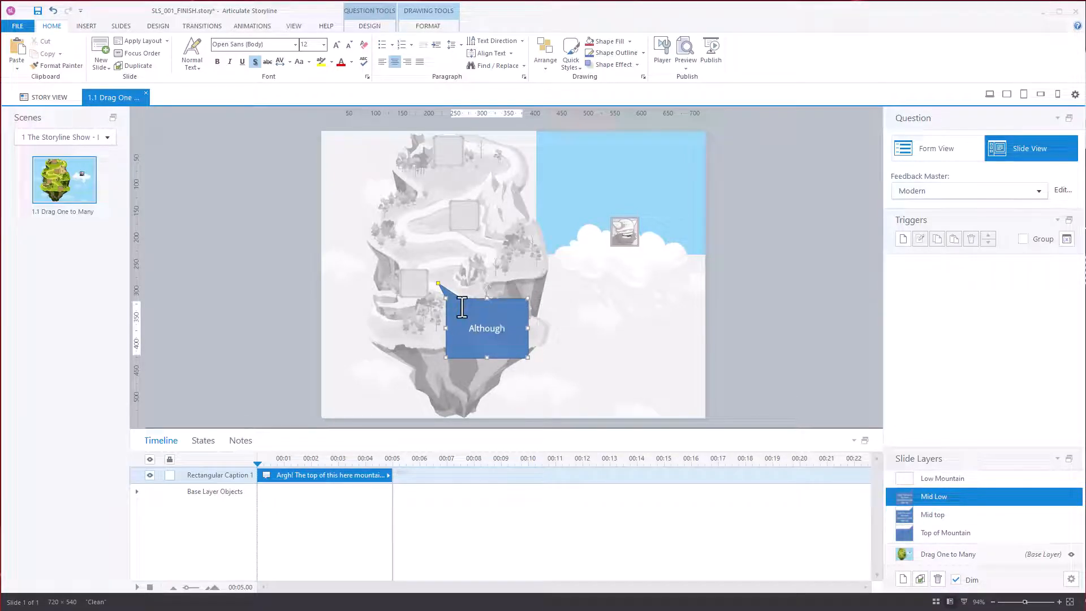
pyautogui.write(" we are not too high up, I don't like the way this")
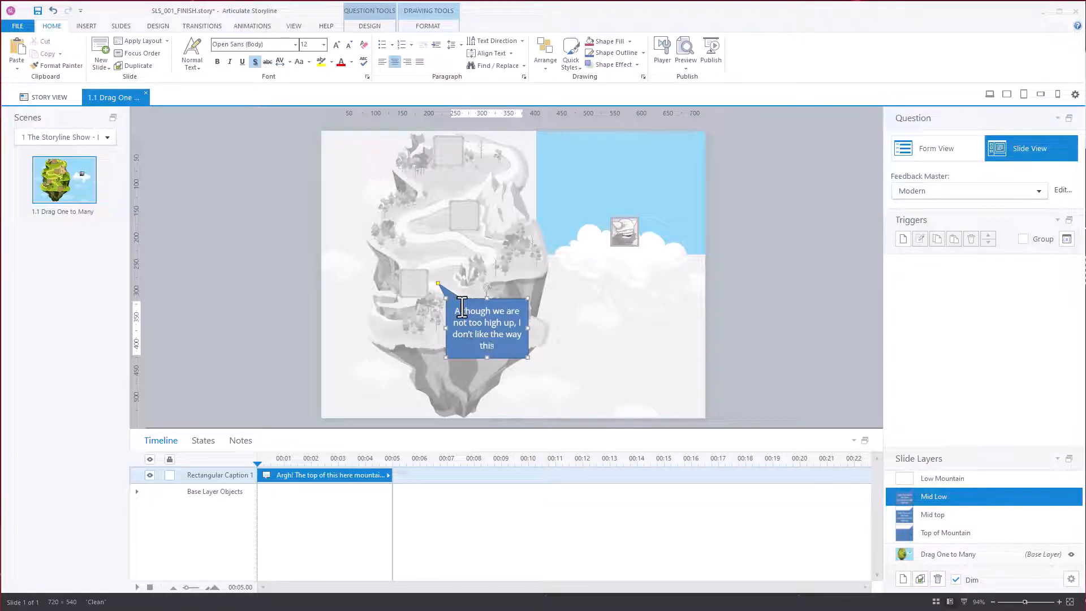
pyautogui.write(' place smells.')
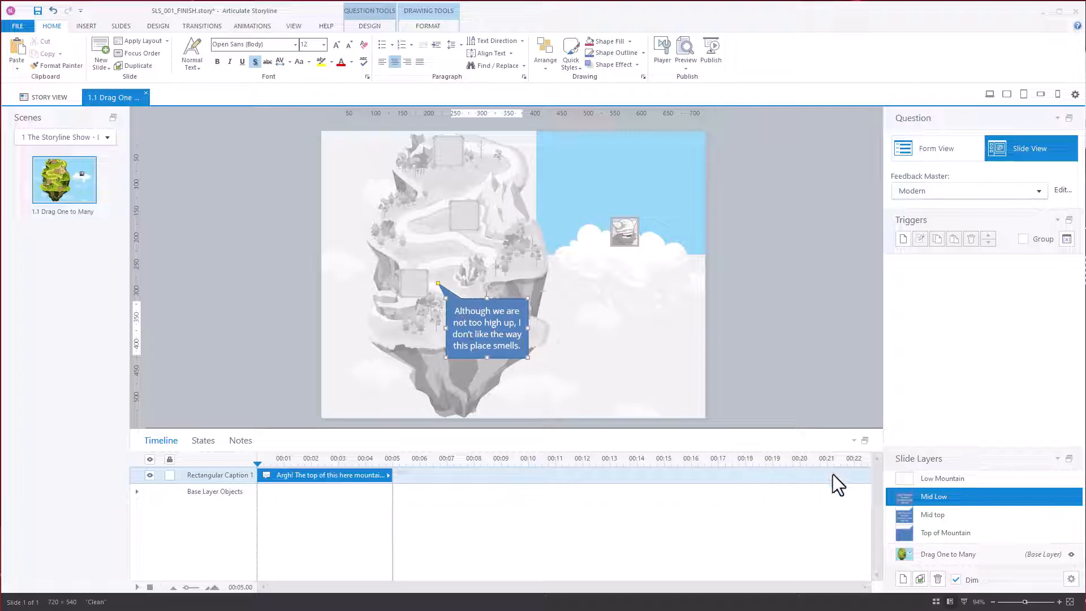
# Paste the copied caption on the Low Mountain layer and place it beside the lowest landing with its pointer aimed there.
pyautogui.click(934, 479)
pyautogui.hotkey('ctrl', 'v')
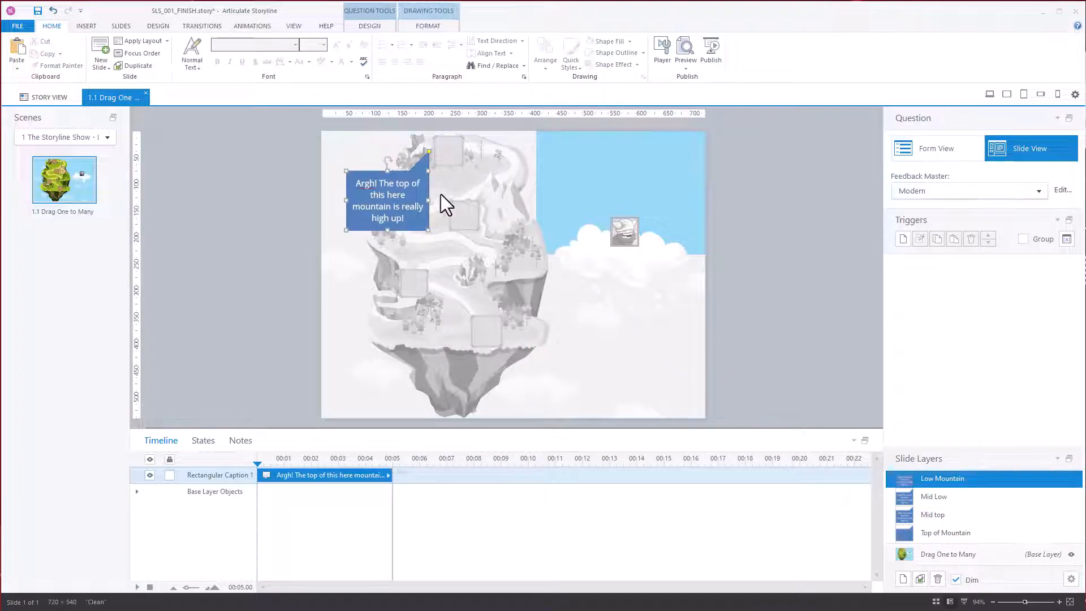
pyautogui.moveTo(405, 172); pyautogui.dragTo(571, 336)
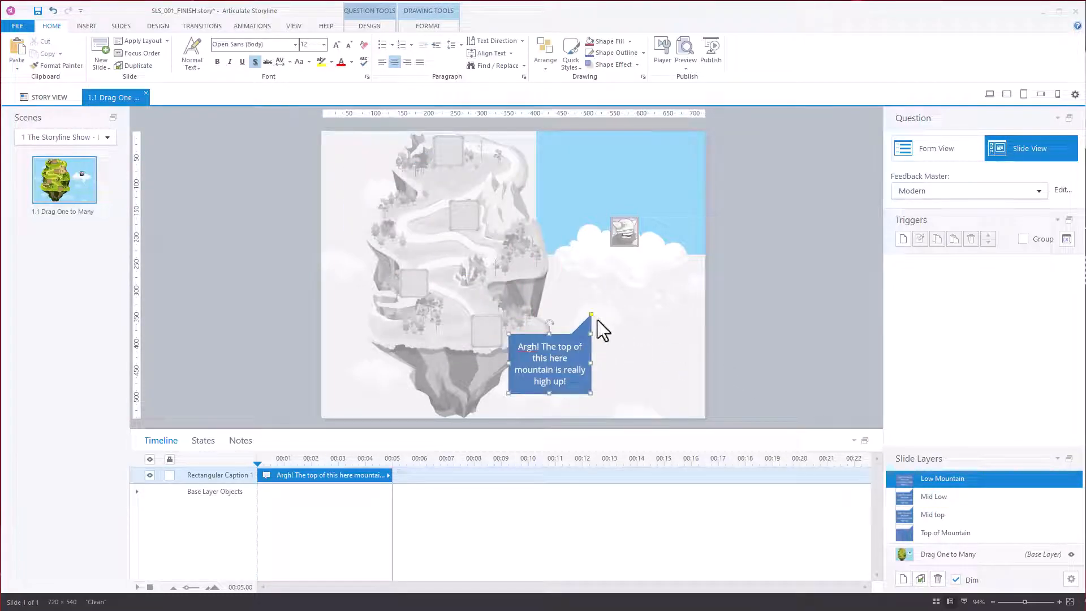
pyautogui.click(539, 333)
pyautogui.moveTo(536, 335); pyautogui.dragTo(549, 337)
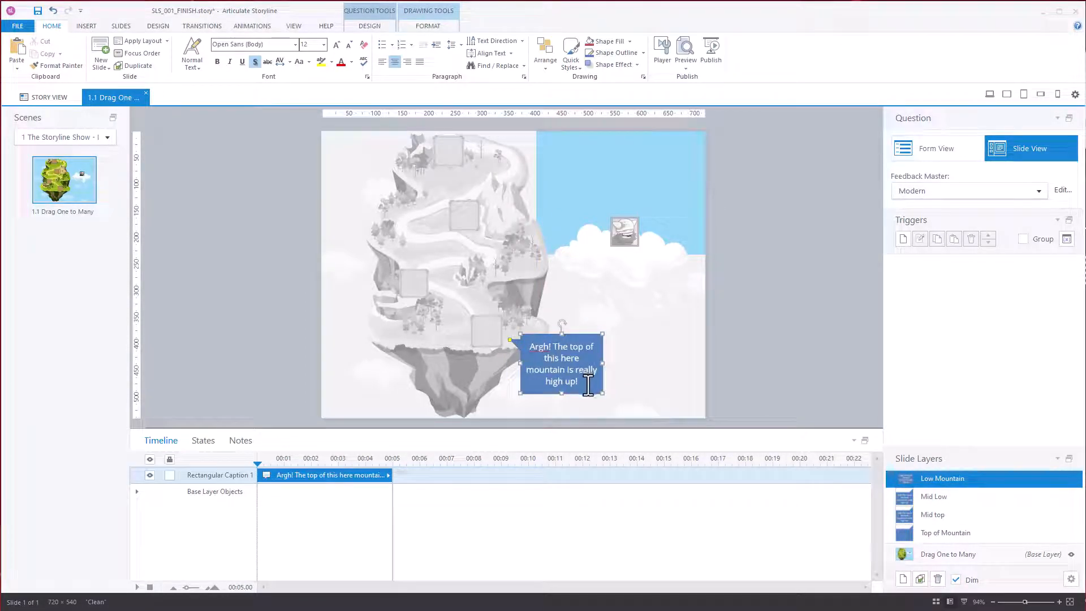
# Replace the Low Mountain caption's text with "Too close to the edge. Too many seagulls. Seagulls, stop it now.".
pyautogui.click(544, 348)
pyautogui.hotkey('ctrl', 'a')
pyautogui.press('BackSpace')
pyautogui.write('Too close tot he')
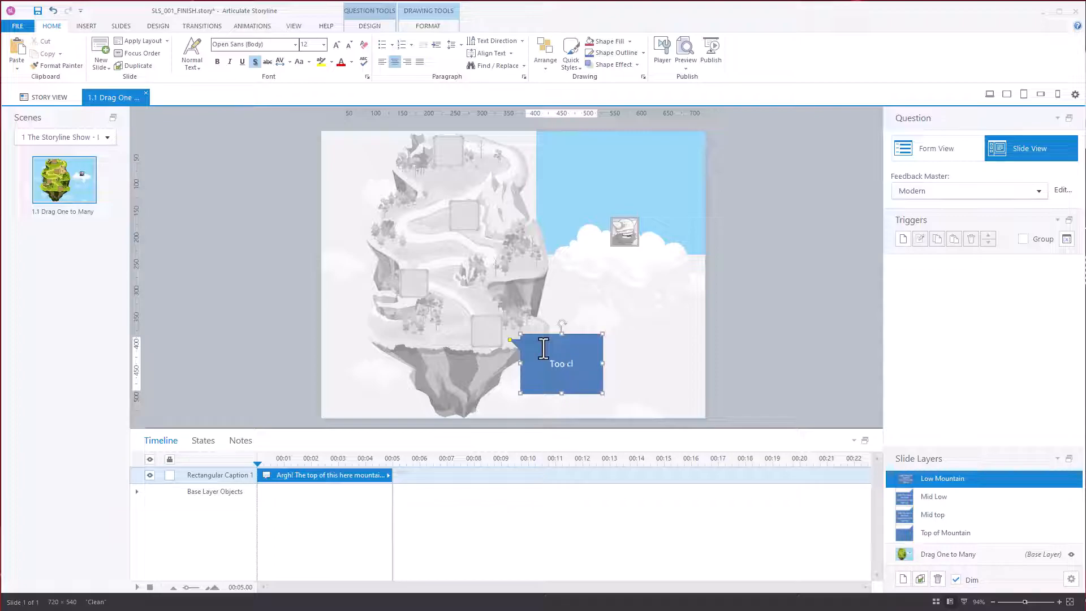
pyautogui.press('BackSpace')
pyautogui.press('BackSpace')
pyautogui.press('BackSpace')
pyautogui.press('BackSpace')
pyautogui.write('the edge. Too many seagulls. Seagulls, stop it now.')
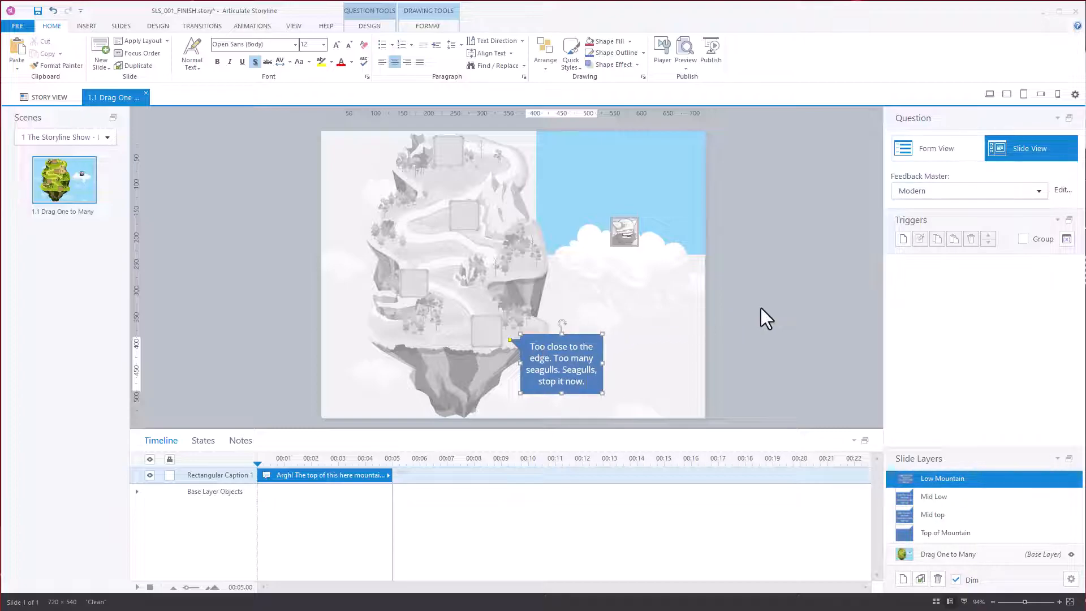
pyautogui.click(762, 308)
# Duplicate the base layer's Mid top trigger twice for the Character.
pyautogui.click(948, 554)
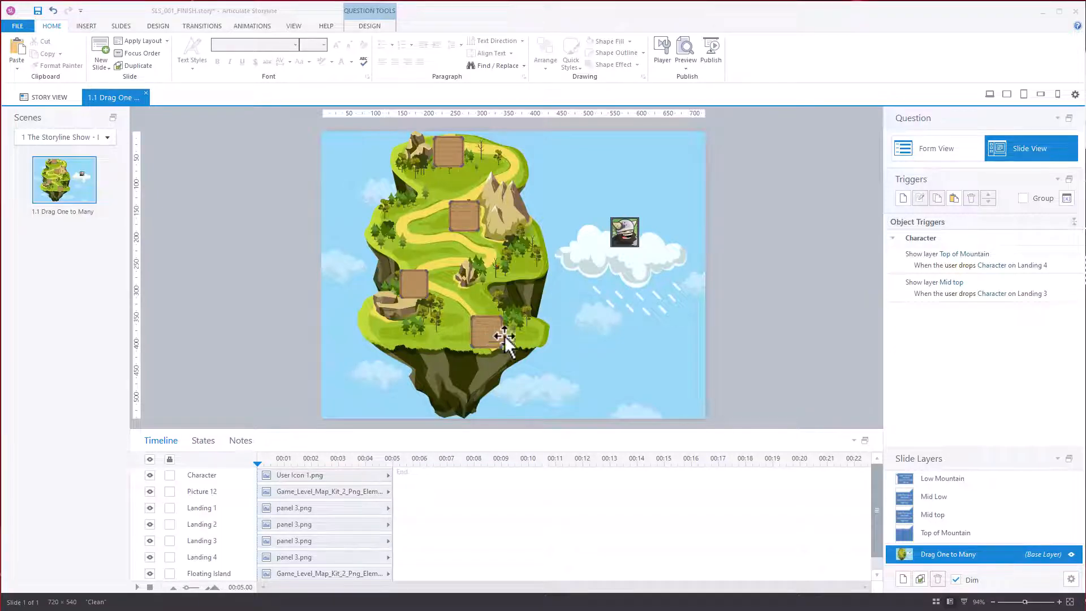
pyautogui.click(1068, 297)
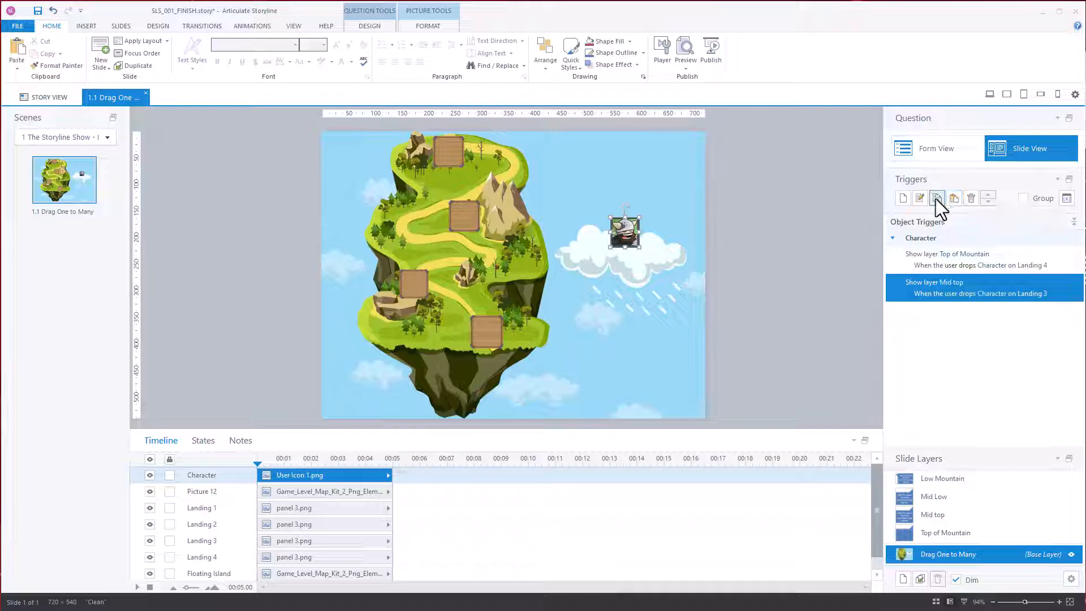
pyautogui.click(954, 198)
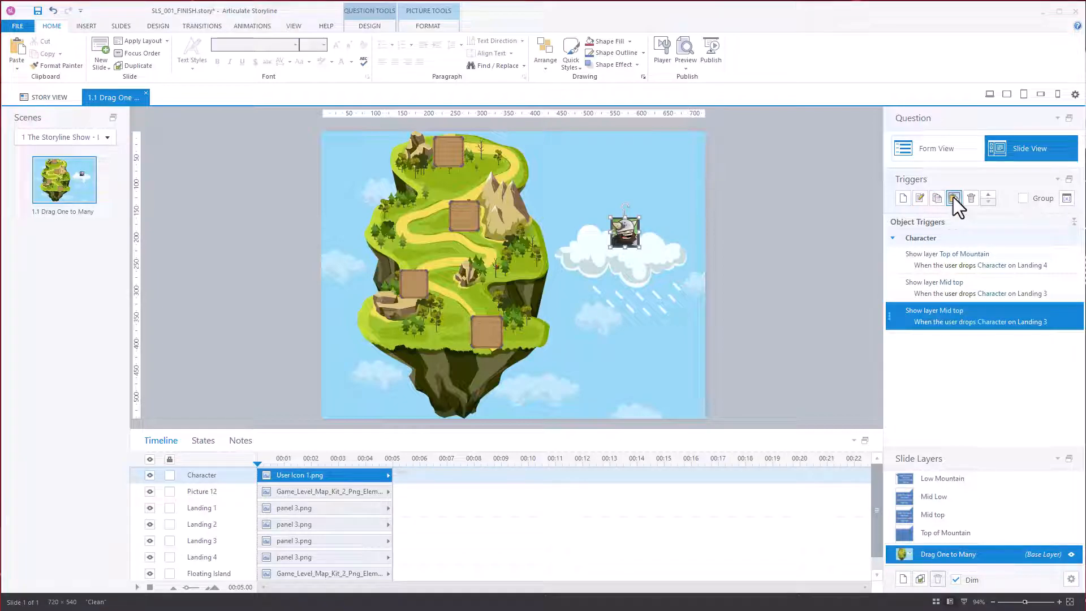
pyautogui.click(954, 198)
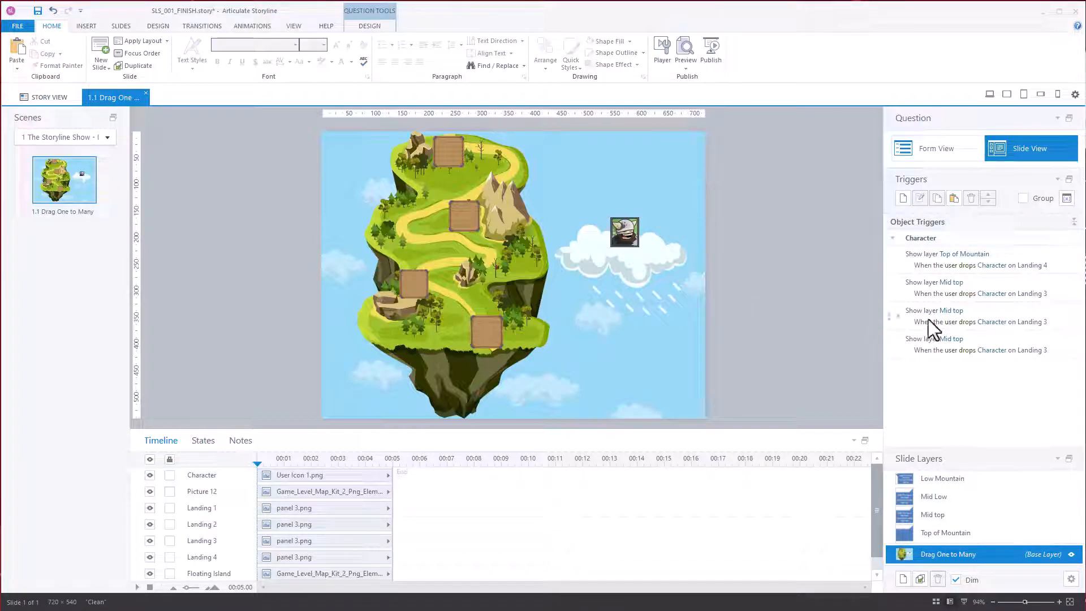
# Set one of the duplicated triggers to show the Mid Low layer when the Character is dropped on Landing 2.
pyautogui.click(957, 312)
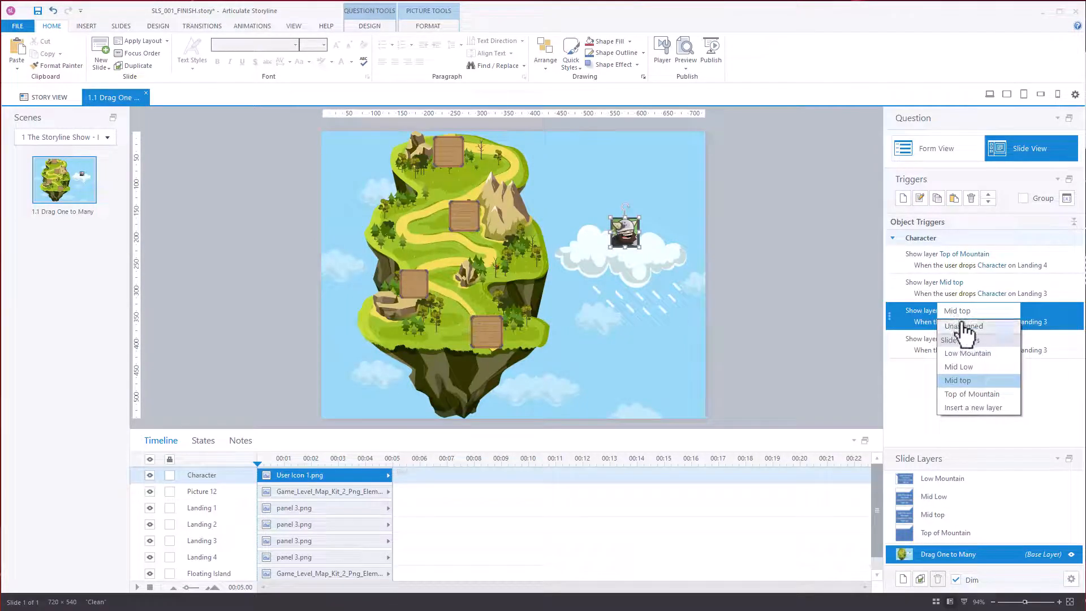
pyautogui.click(975, 366)
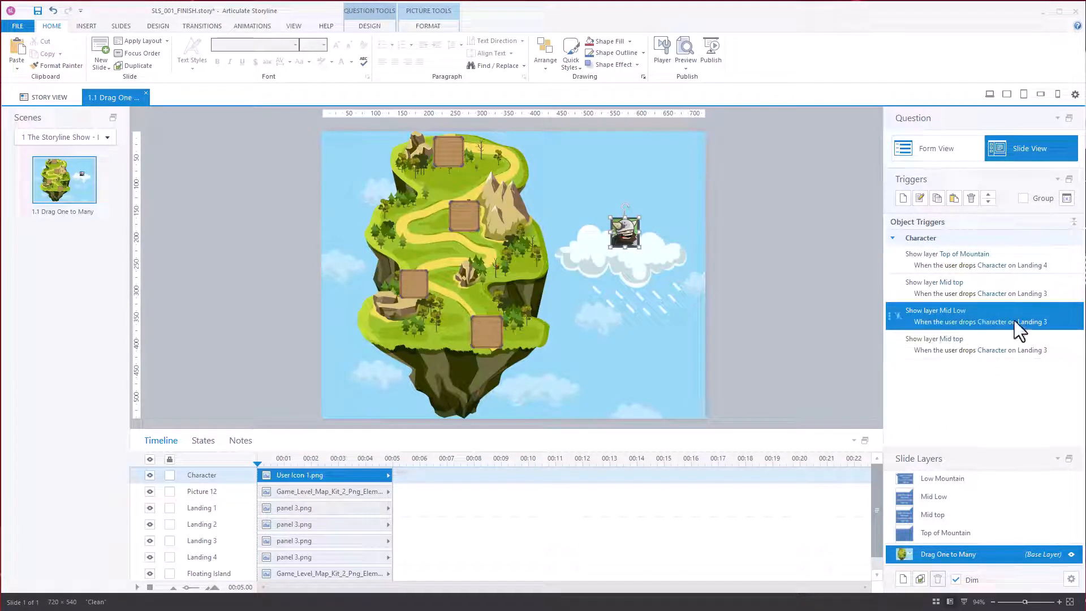
pyautogui.click(1036, 322)
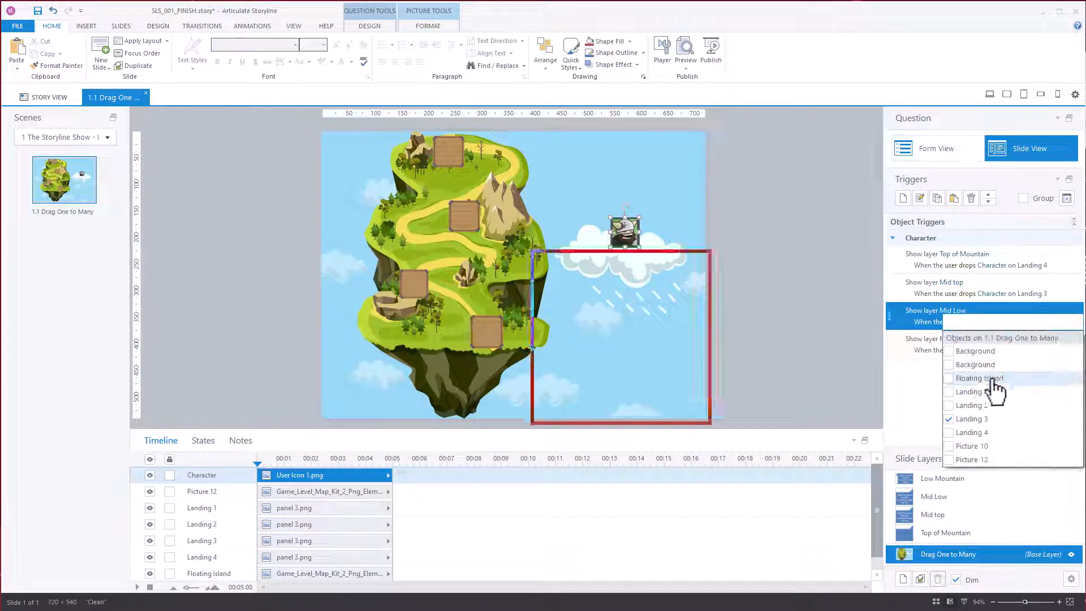
pyautogui.click(962, 405)
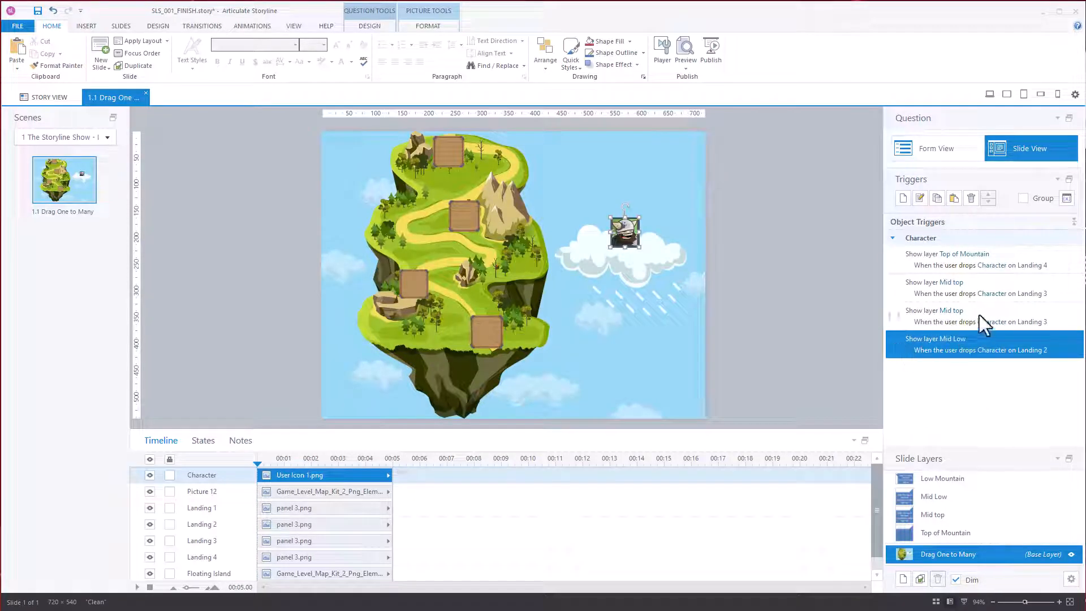
# Set the remaining duplicated Mid top trigger to show the Low Mountain layer when the Character is dropped on Landing 1.
pyautogui.click(954, 312)
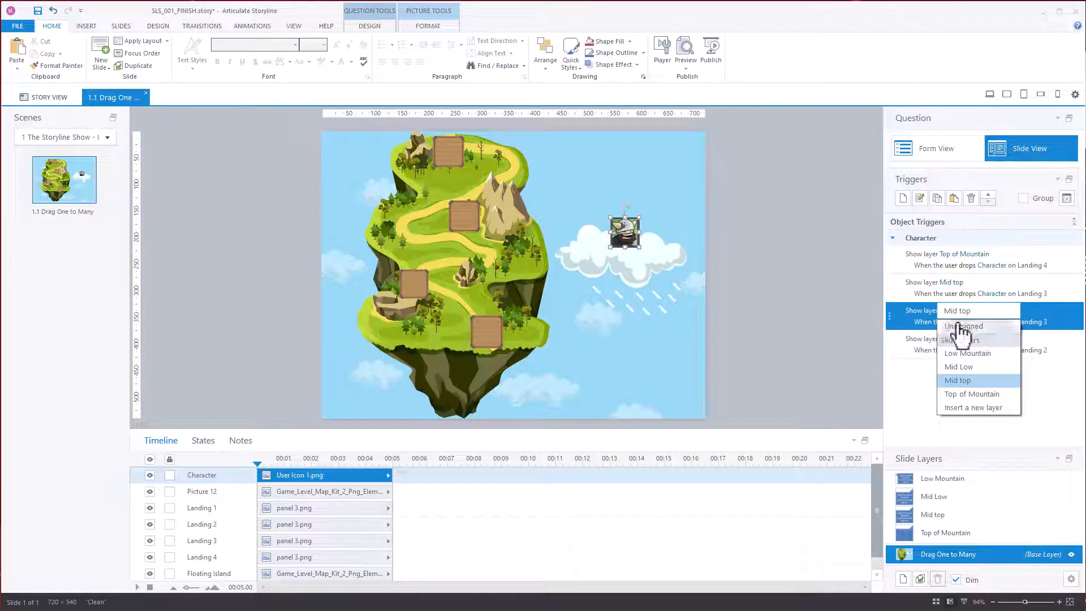
pyautogui.click(968, 353)
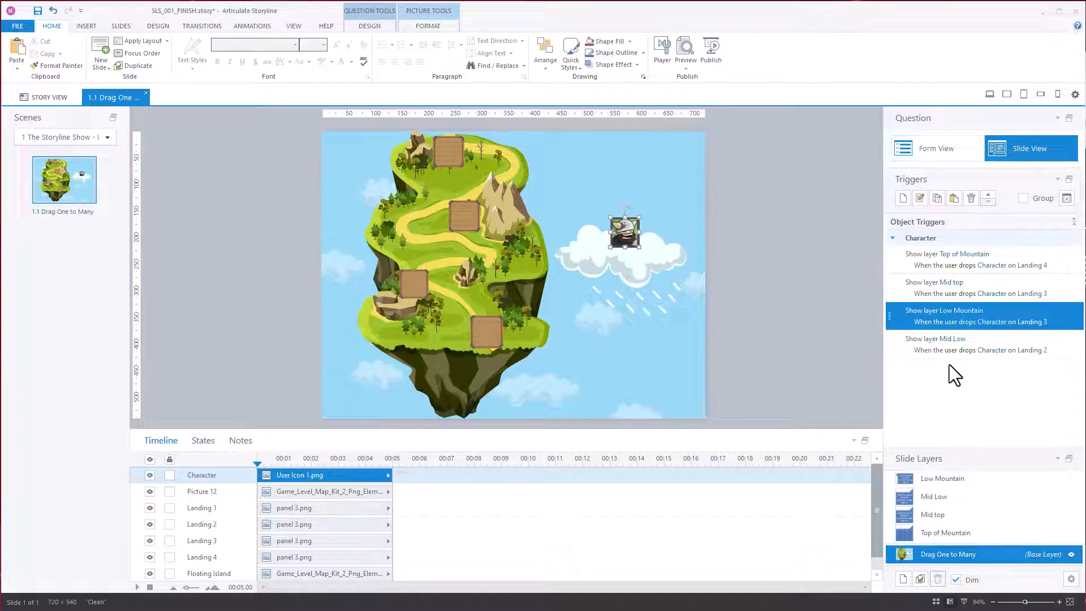
pyautogui.click(1033, 324)
pyautogui.click(961, 392)
pyautogui.click(917, 413)
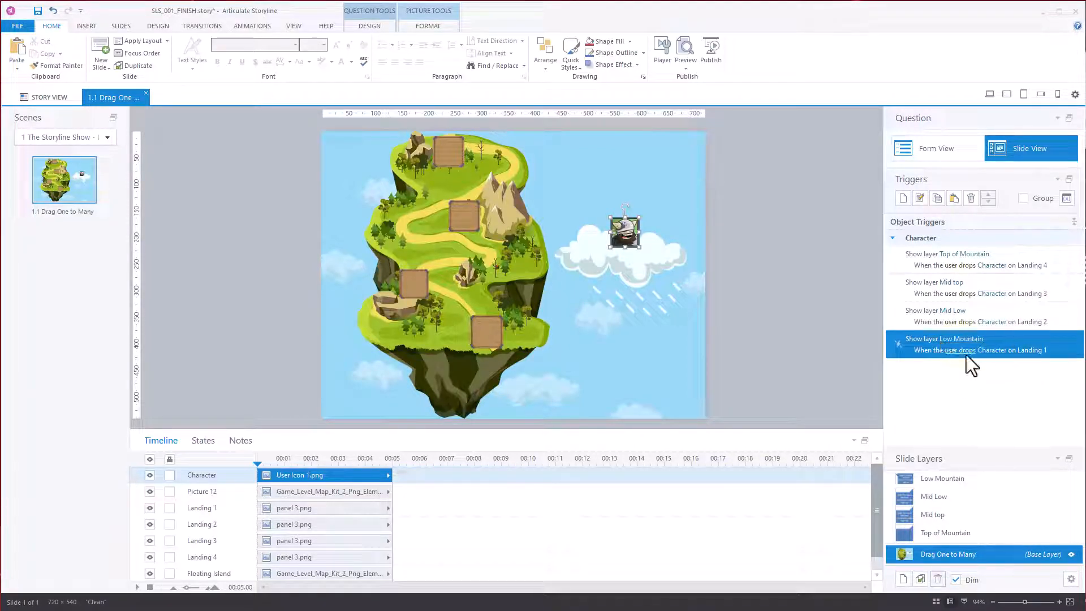
# Preview the slide and test dropping the character on the lowest landing, the mid-low landing and the mid-top landing.
pyautogui.click(686, 66)
pyautogui.click(701, 85)
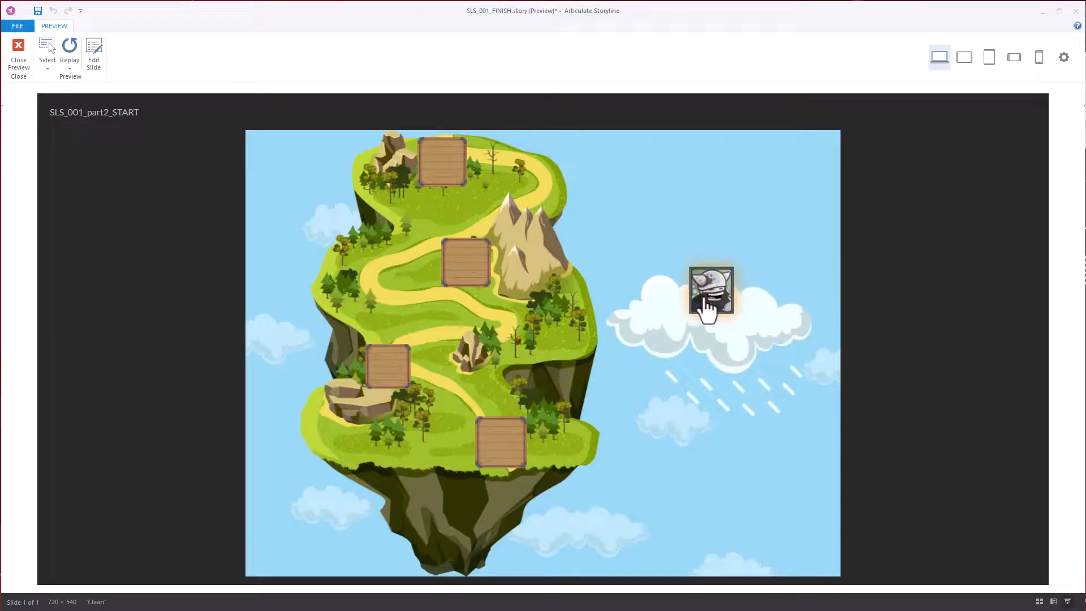
pyautogui.moveTo(707, 310); pyautogui.dragTo(513, 444)
pyautogui.click(388, 366)
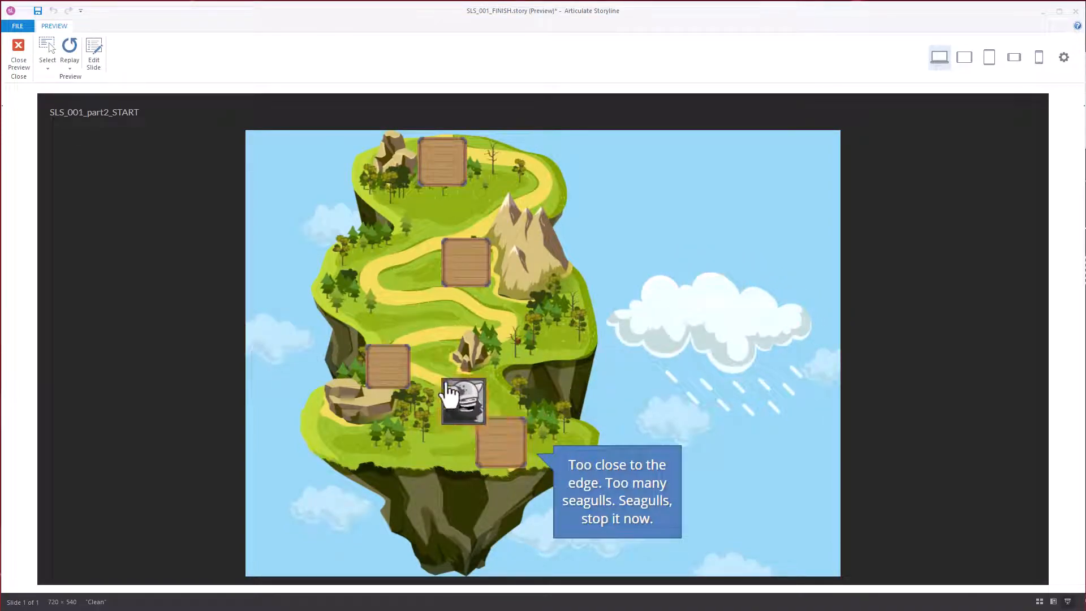
pyautogui.click(461, 274)
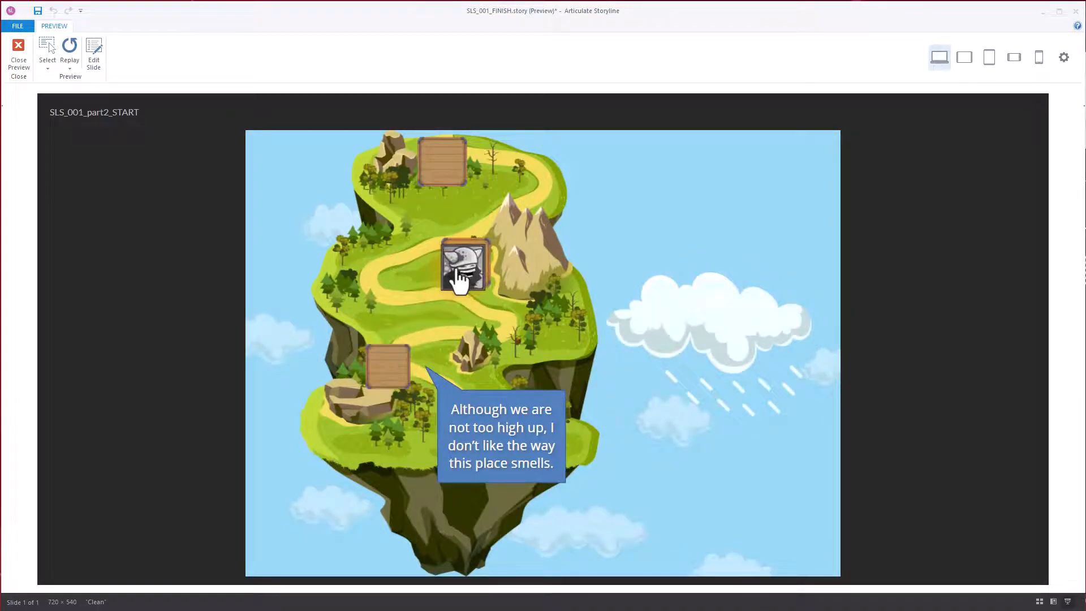
# Move the character repeatedly between the top, middle and lowest landings, ending on the lowest, to test the caption layers.
pyautogui.click(448, 180)
pyautogui.click(461, 266)
pyautogui.click(442, 172)
pyautogui.click(399, 353)
pyautogui.click(498, 442)
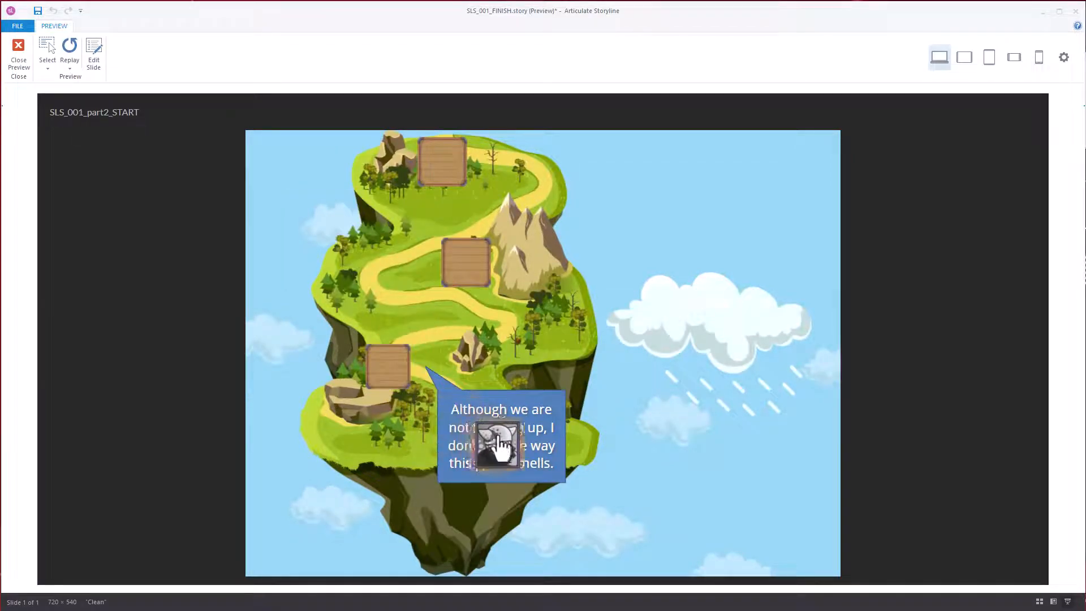
pyautogui.click(466, 272)
pyautogui.click(453, 178)
pyautogui.click(463, 263)
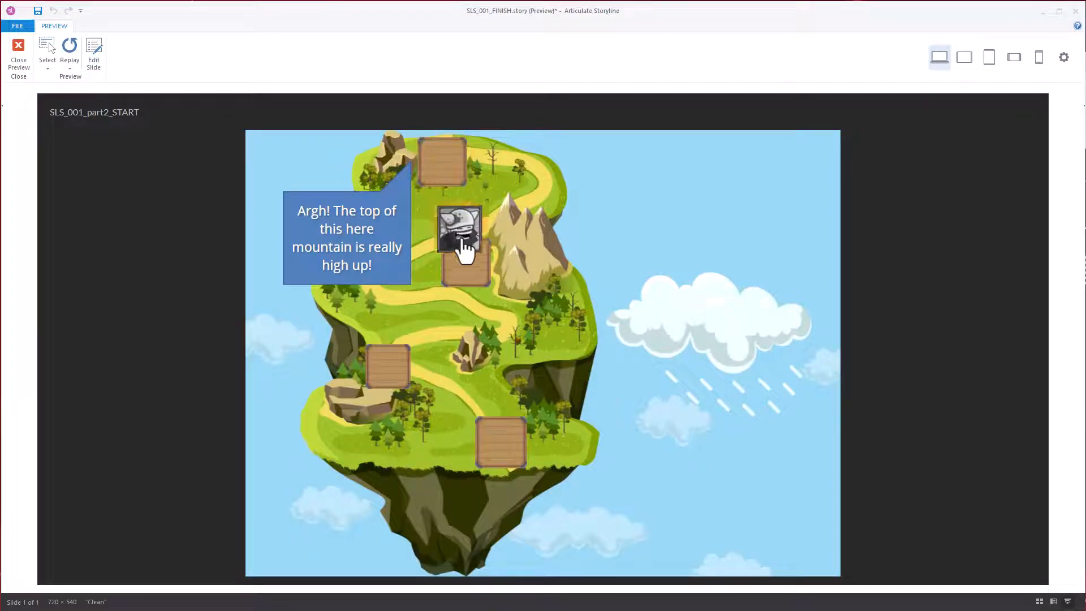
pyautogui.click(500, 435)
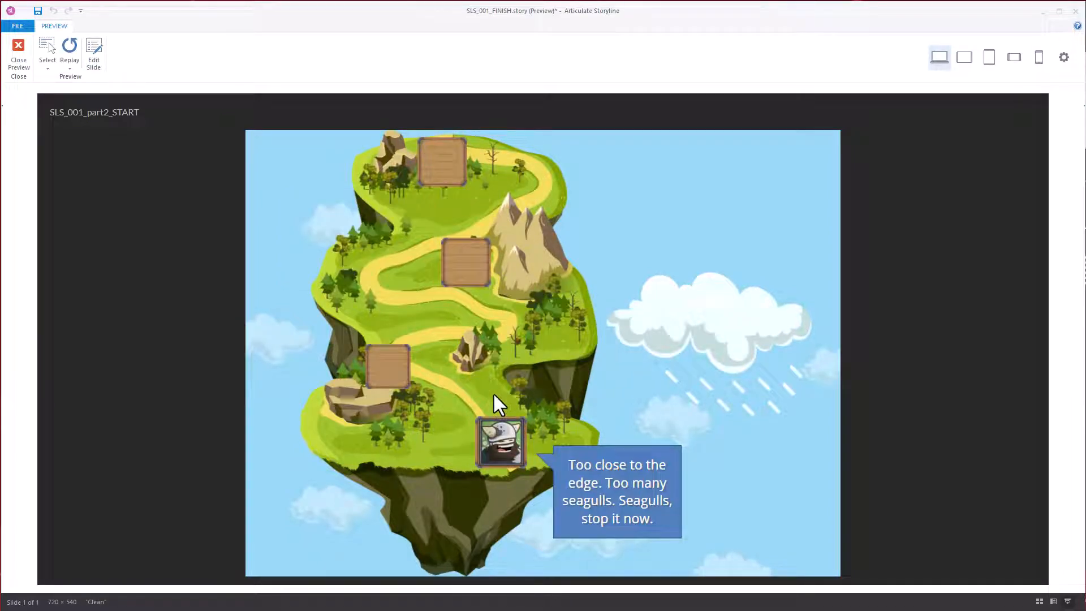